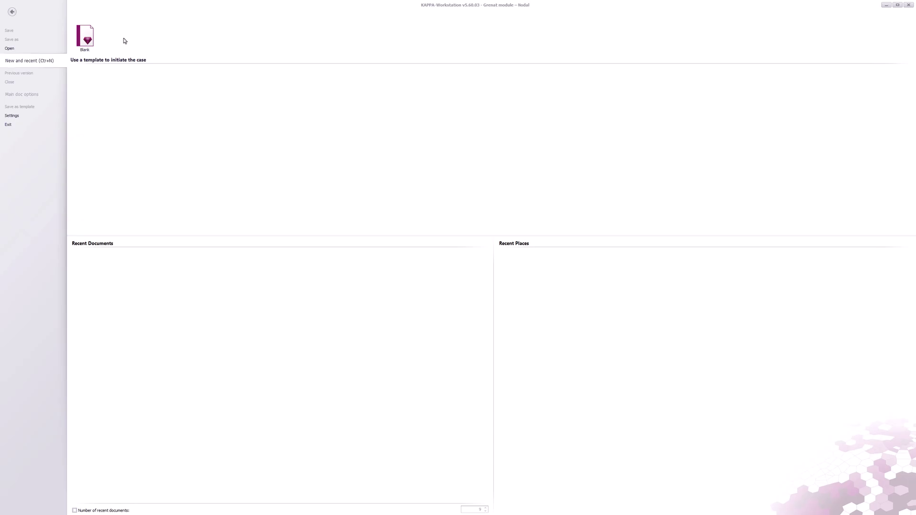
- Create a blank document with an oil producer case, accepting the default saturated oil and water PVT definition
click(86, 37)
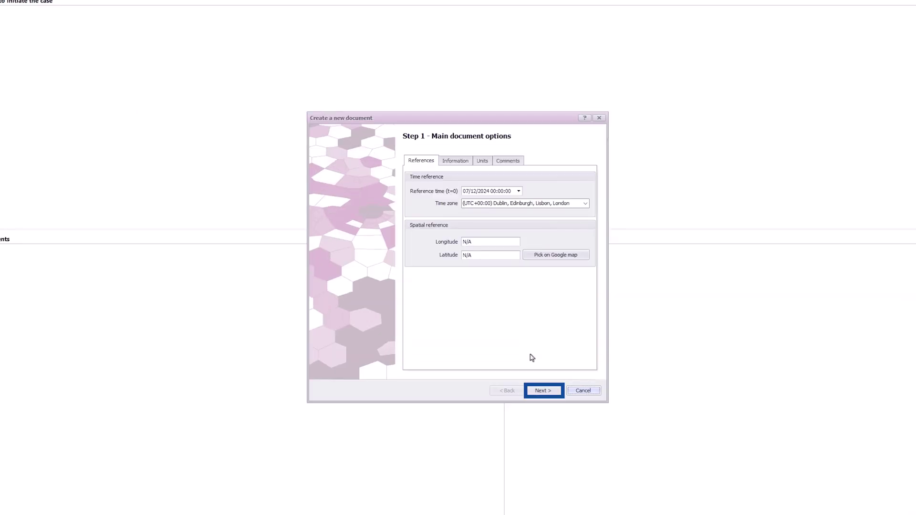
click(555, 391)
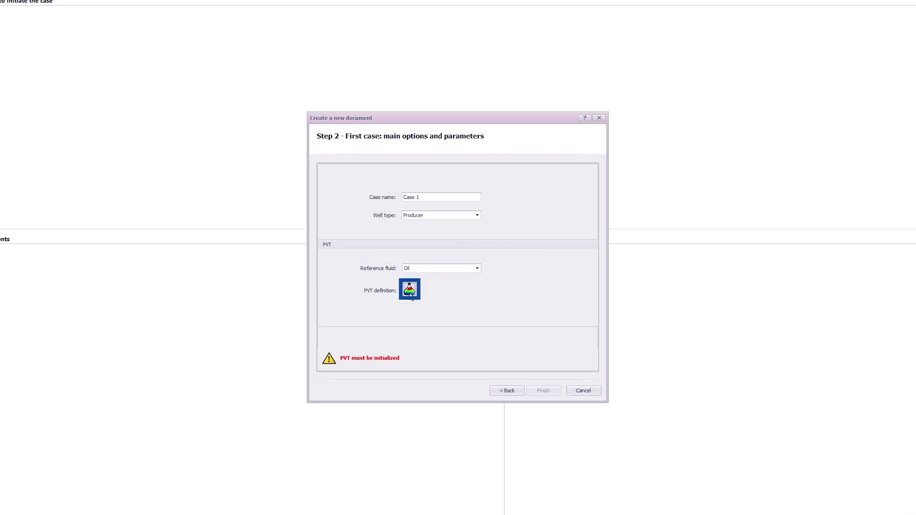
click(411, 296)
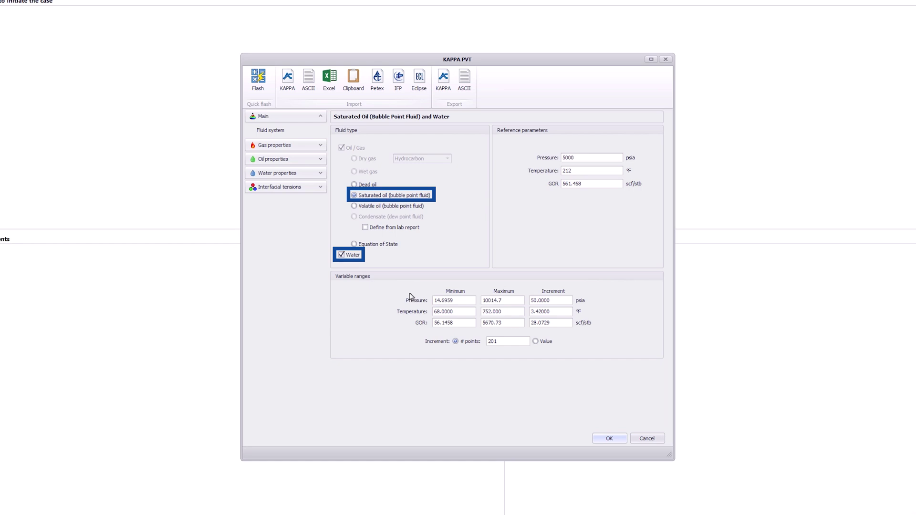
click(611, 438)
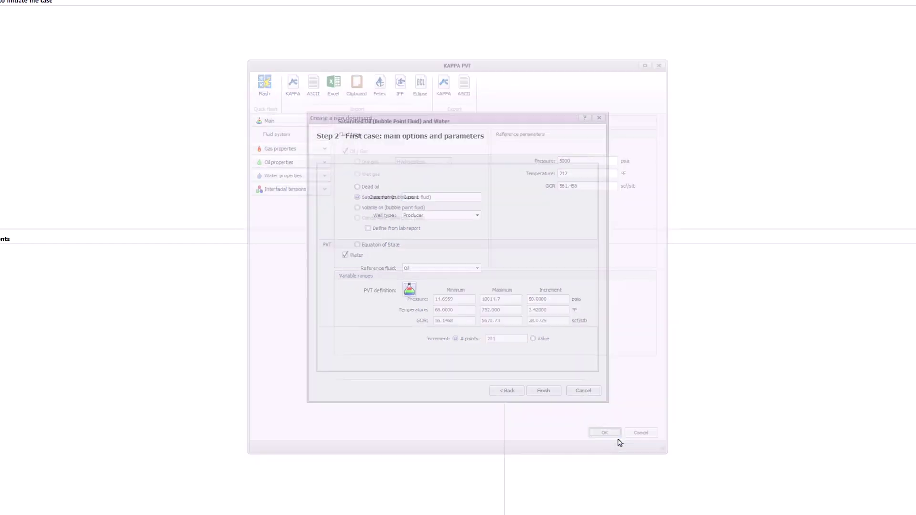
click(543, 391)
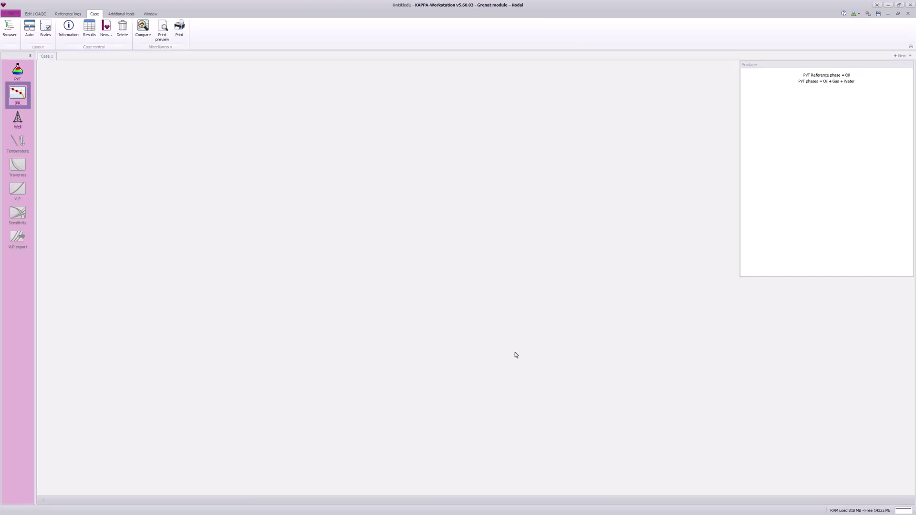
- In the IPR definition, set the reservoir type to Multi layer and add three more layers
click(19, 94)
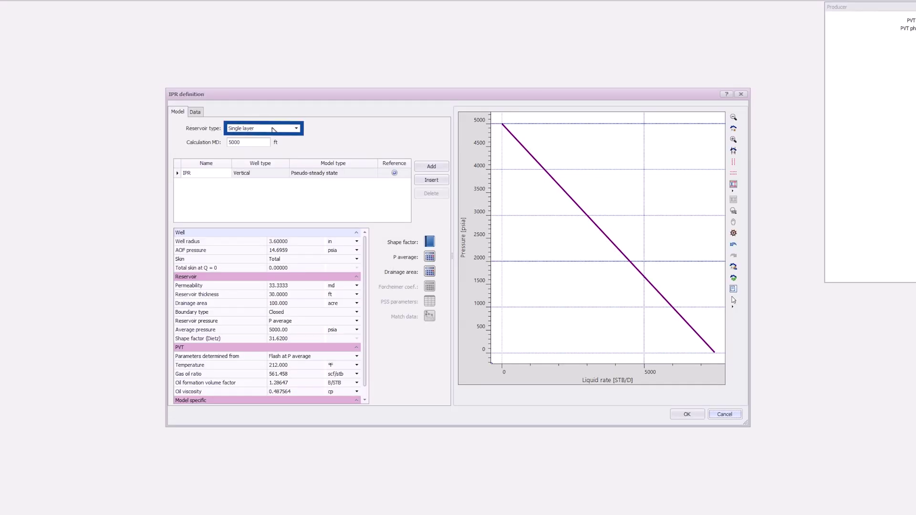
click(293, 129)
click(287, 144)
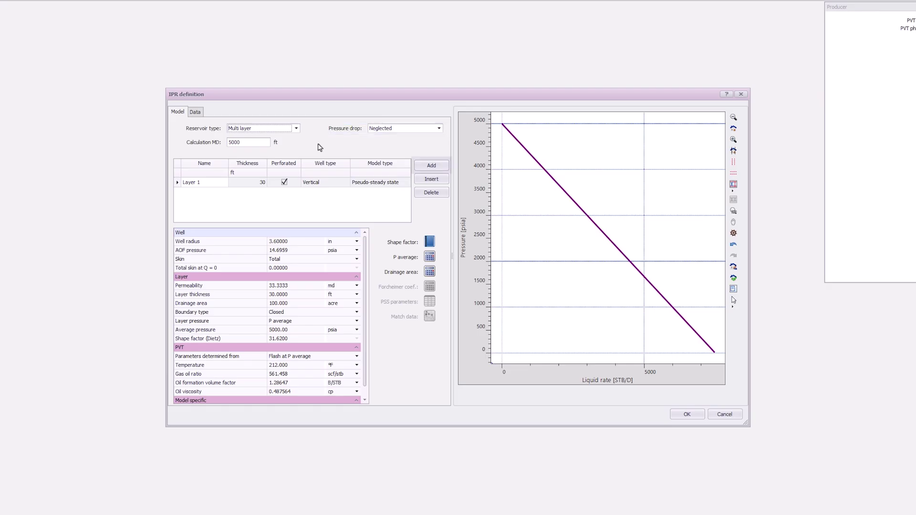
click(431, 165)
click(431, 166)
click(431, 166)
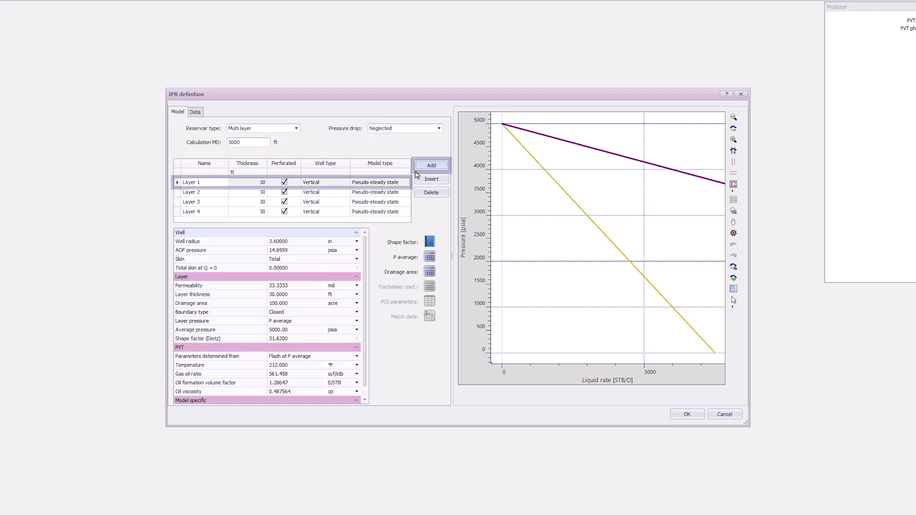
- Set the thicknesses of Layers 1 to 4 to 35, 40, 50 and 55 ft respectively
click(263, 183)
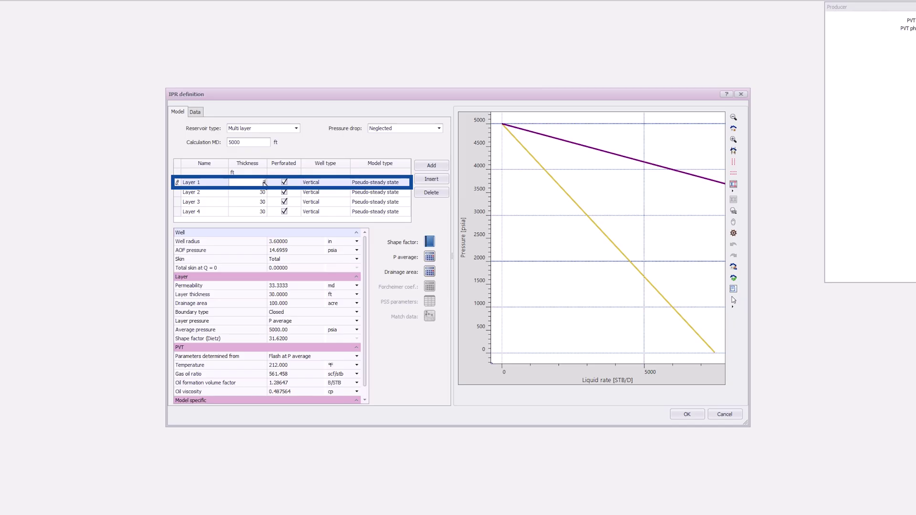
key(Down)
text(40)
key(Down)
text(50)
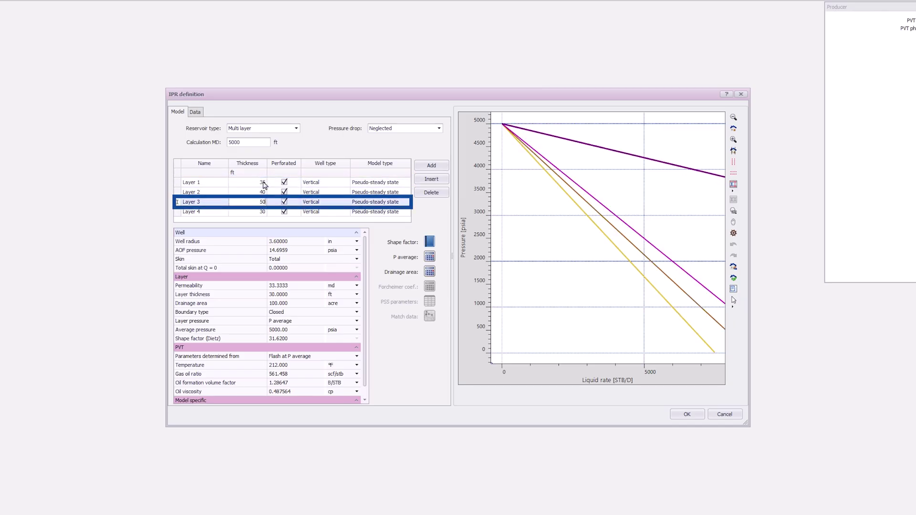
key(Down)
text(55)
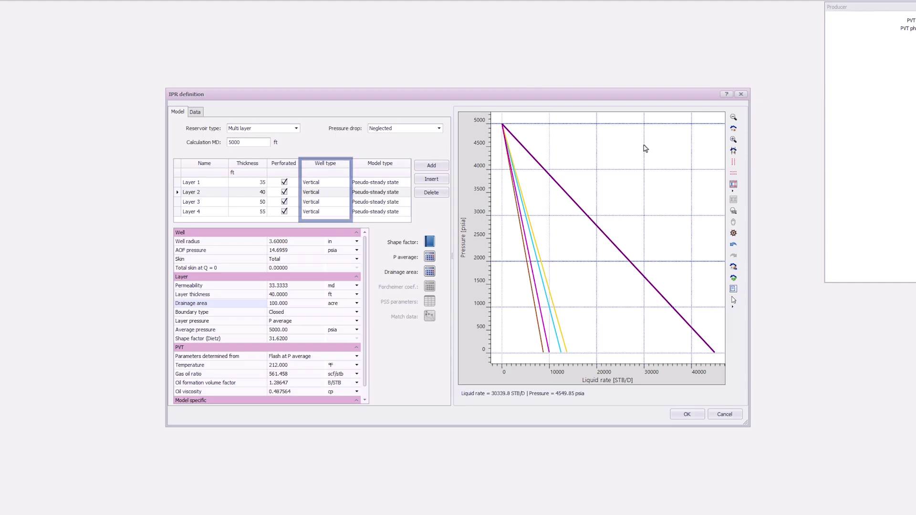
- Show the legend on the IPR plot and mark Layer 2 as not perforated
right_click(612, 146)
click(635, 148)
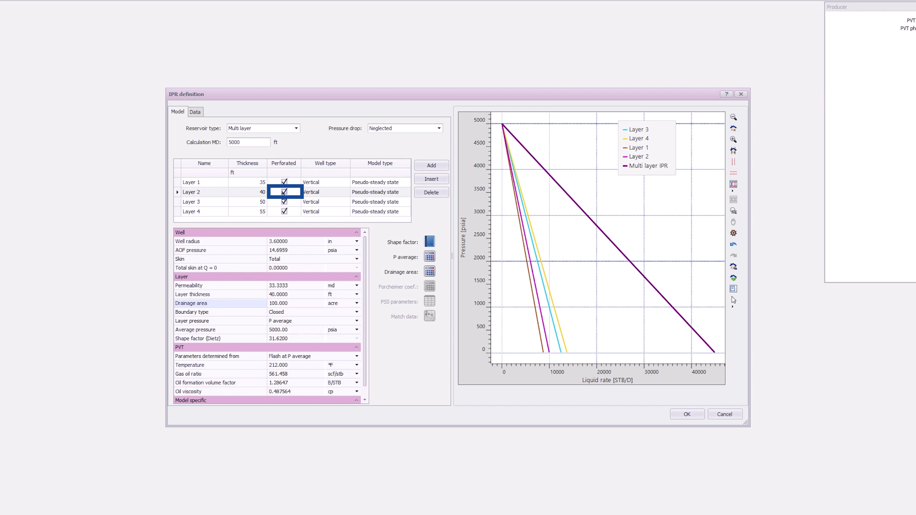
click(285, 192)
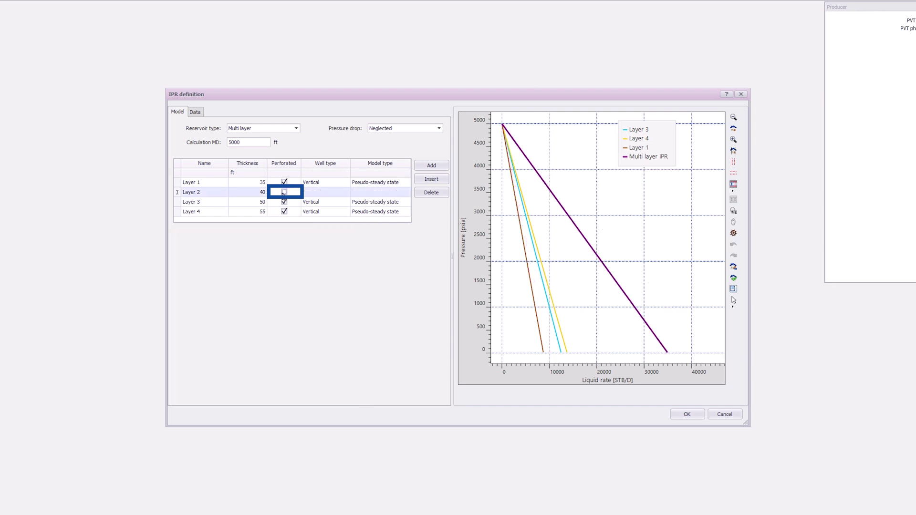
- Make Layer 1 User defined with productivity index 2, average pressure 4000 psia, gas oil ratio 500 scf/stb and water cut 0.1
click(406, 186)
click(387, 194)
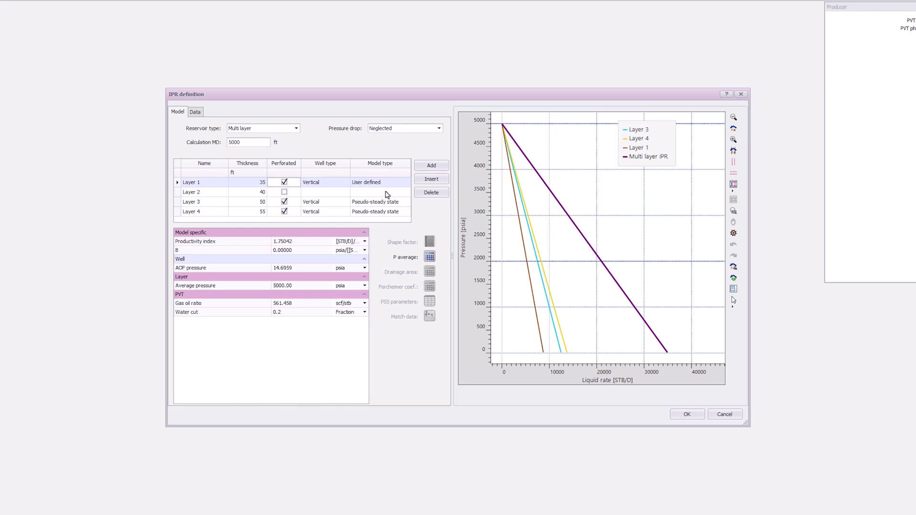
click(271, 241)
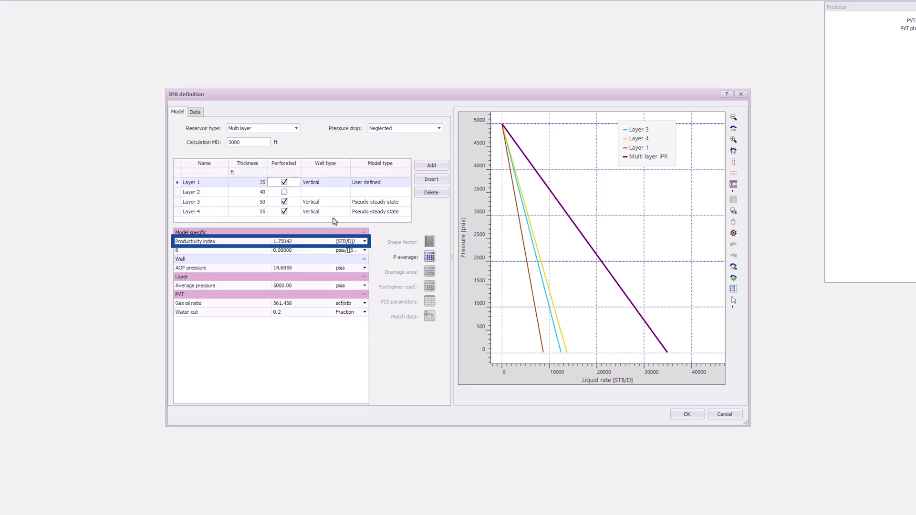
click(272, 242)
text(2)
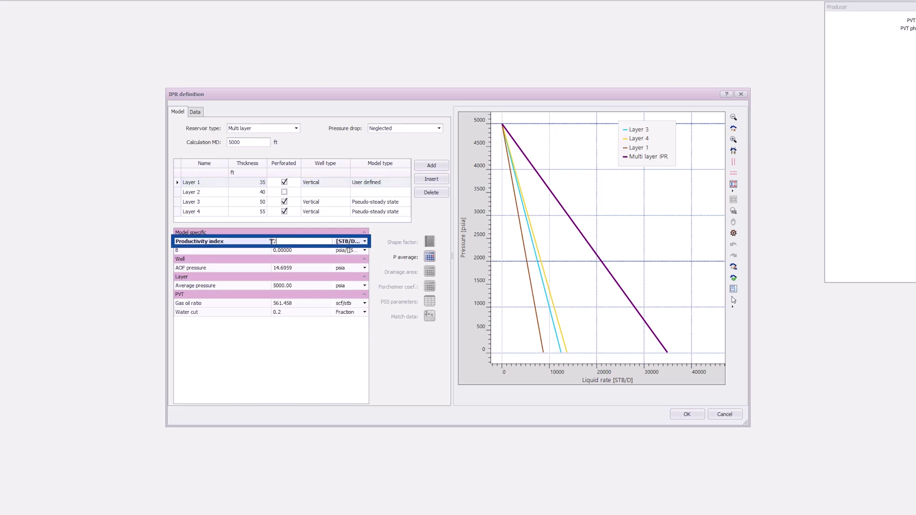
click(276, 285)
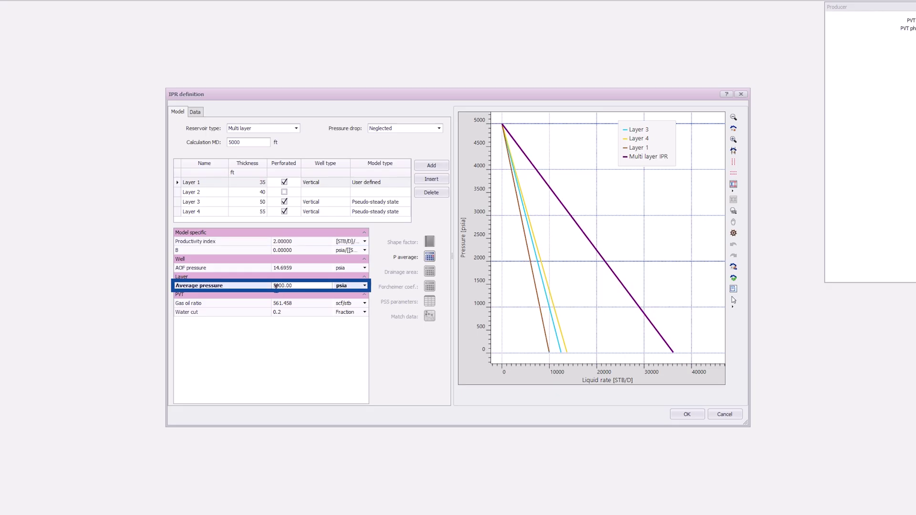
click(281, 304)
text(500)
click(284, 313)
text(0.1)
- Make Layer 3 User defined with productivity index 0.9, average pressure 4500 psia and gas oil ratio 500 scf/stb, and edit its water cut
click(189, 203)
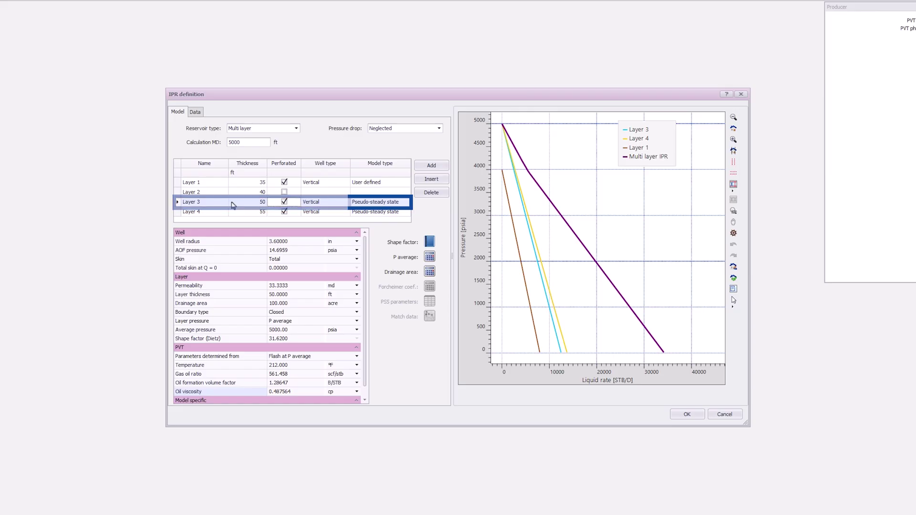
click(401, 202)
click(400, 214)
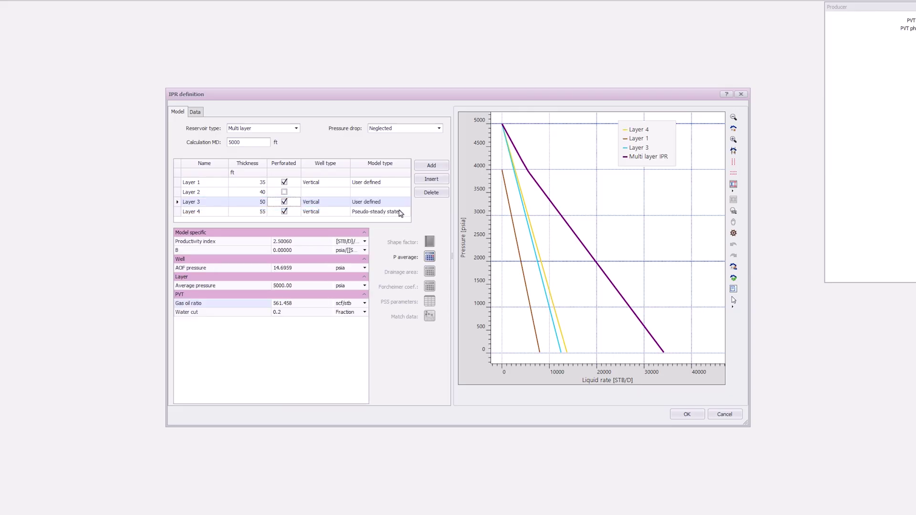
click(266, 241)
text(0.9)
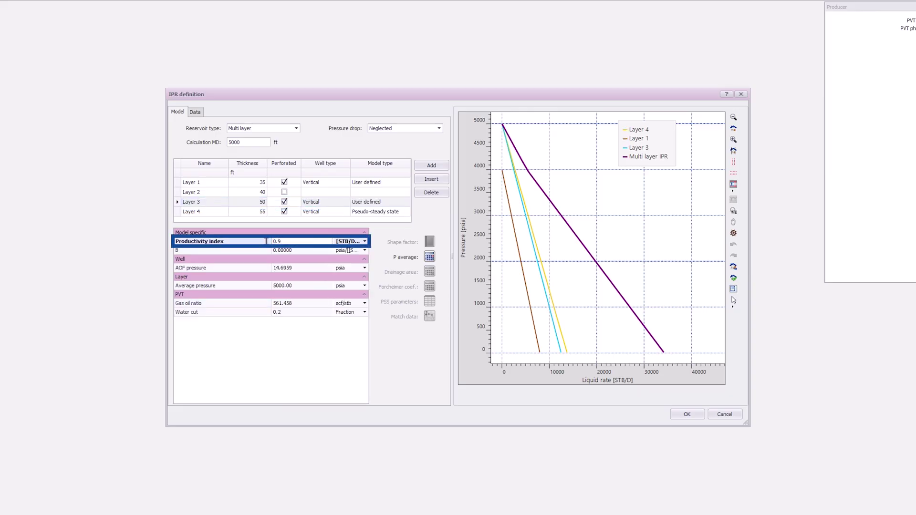
click(277, 285)
click(277, 303)
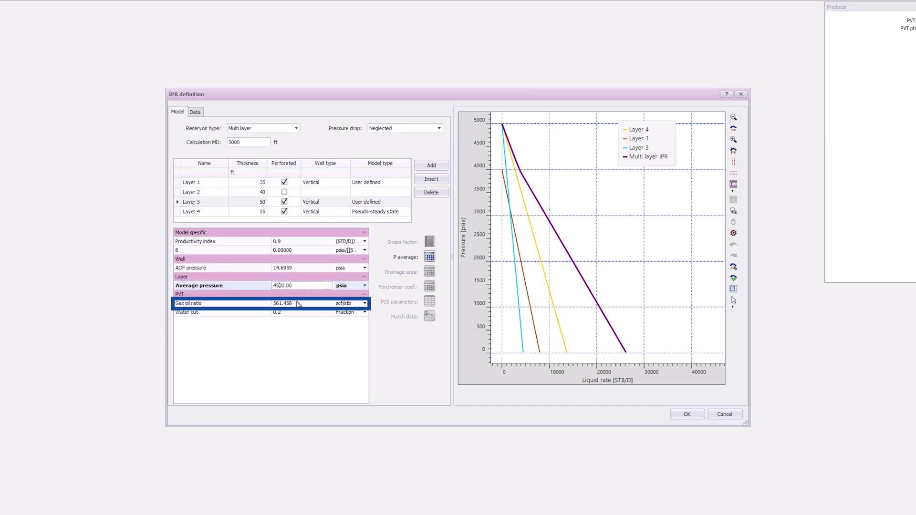
text(500)
click(279, 312)
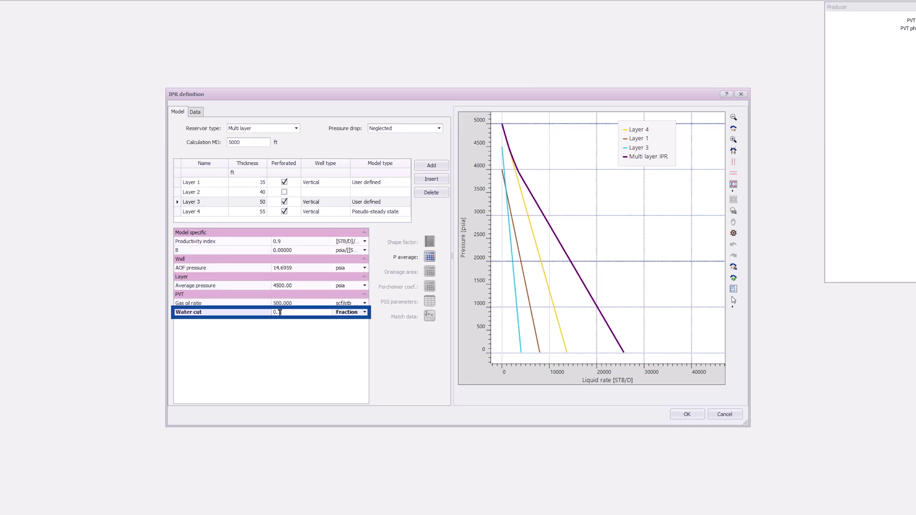
- Make Layer 4 User defined with productivity index 1.5, gas oil ratio 500 scf/stb and water cut 0.1, and accept the multi-layer IPR
click(382, 212)
click(389, 211)
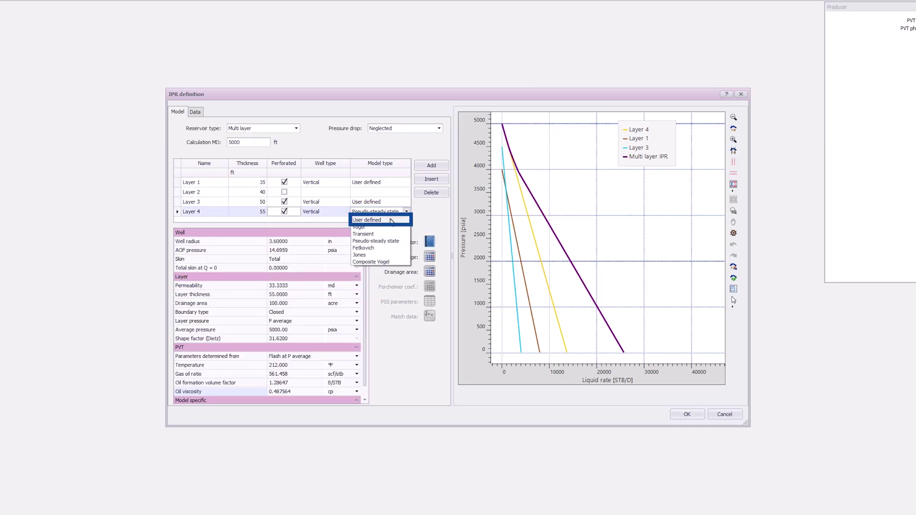
click(392, 220)
click(269, 242)
text(1.5)
click(286, 303)
text(500)
click(287, 312)
text(0.1)
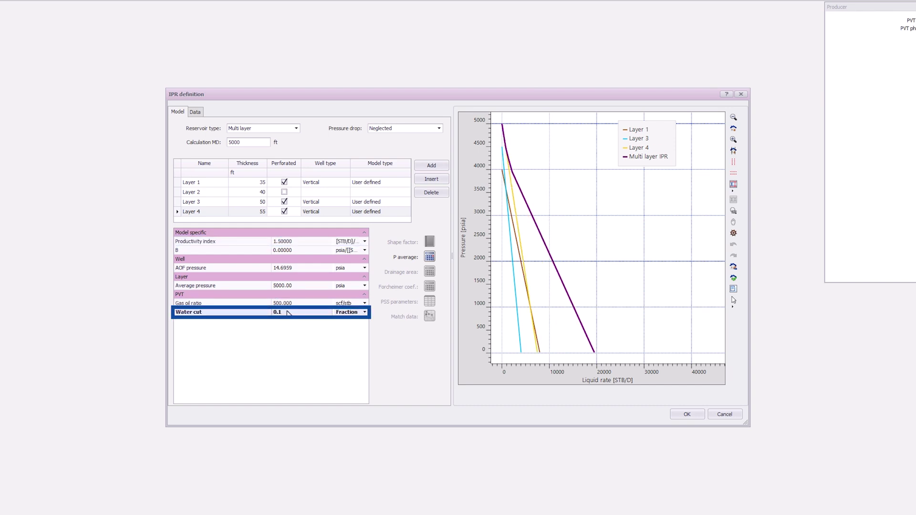
click(733, 129)
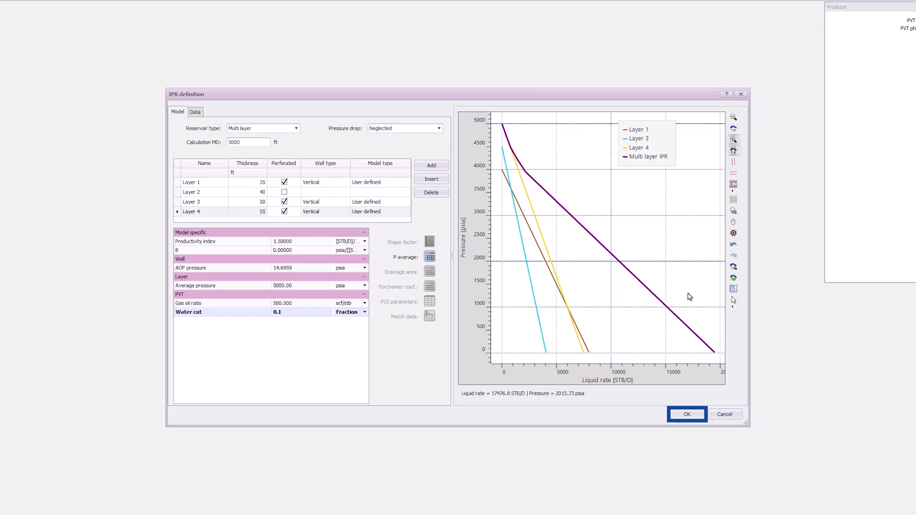
click(678, 415)
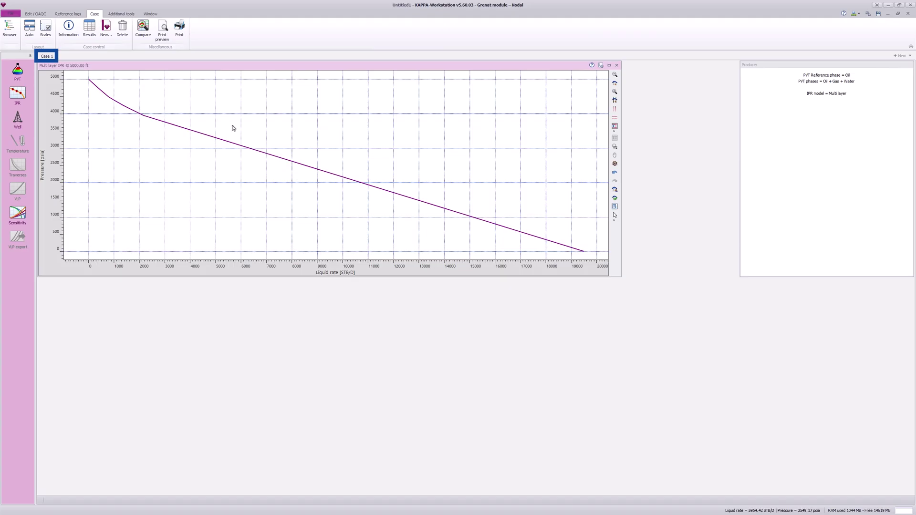
- Rename the case as Pressure Drop Neglected and create a second case from it named Pressure Drop Accounted
double_click(48, 56)
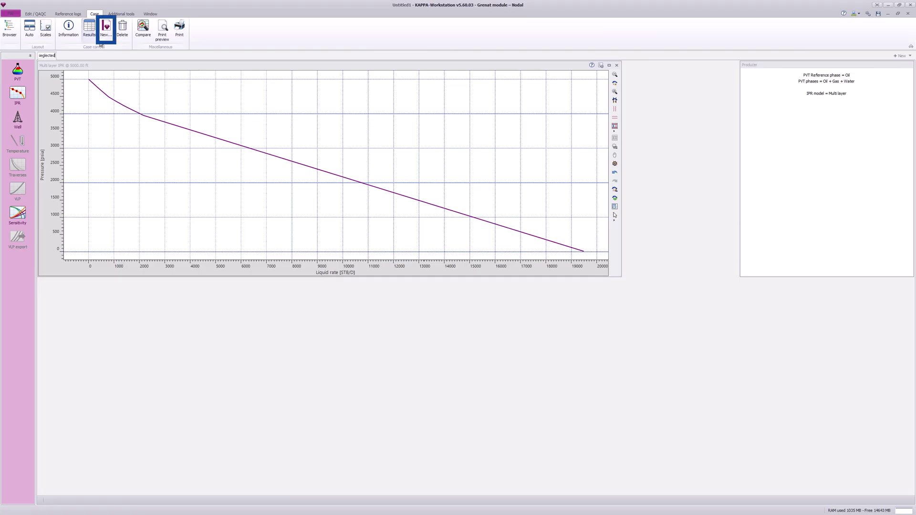
click(106, 27)
text(Pressure)
click(468, 251)
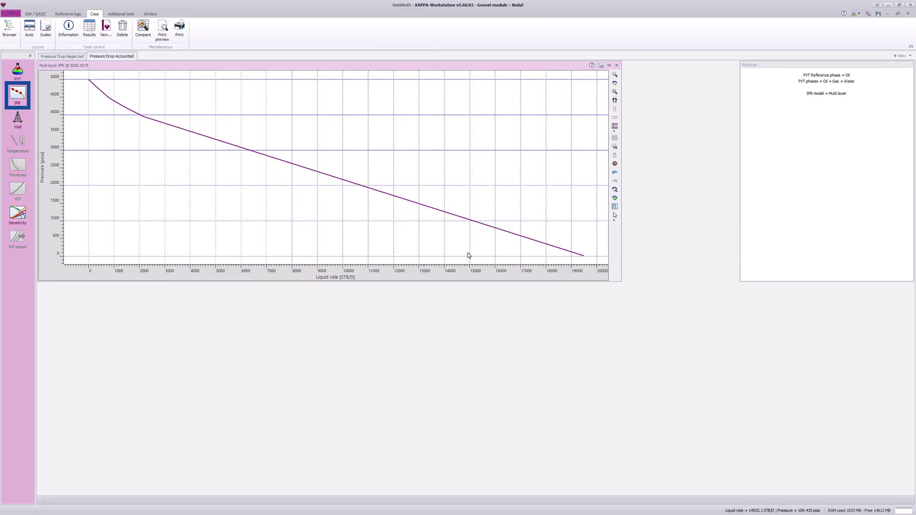
click(24, 97)
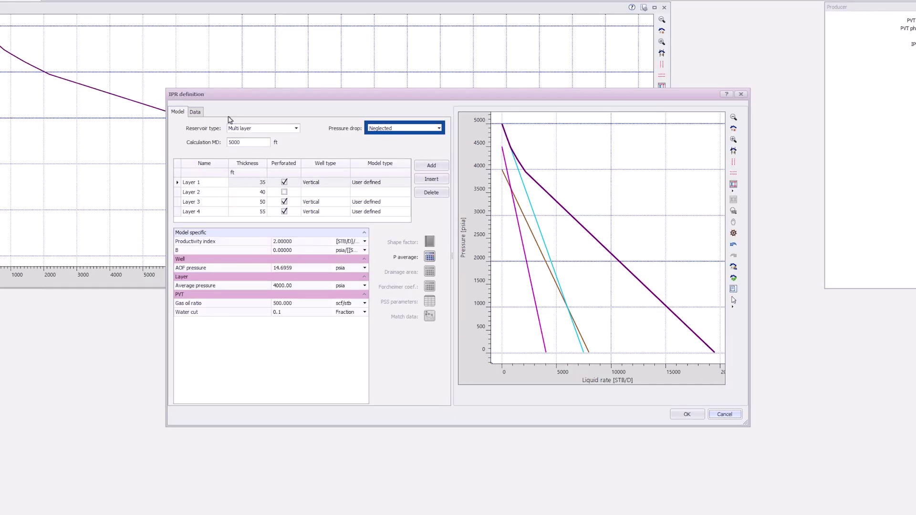
click(406, 129)
click(409, 136)
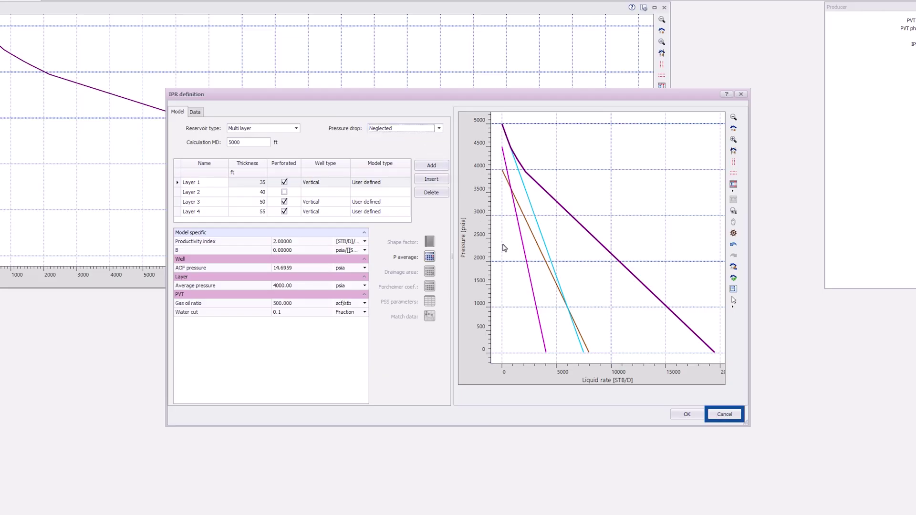
click(713, 418)
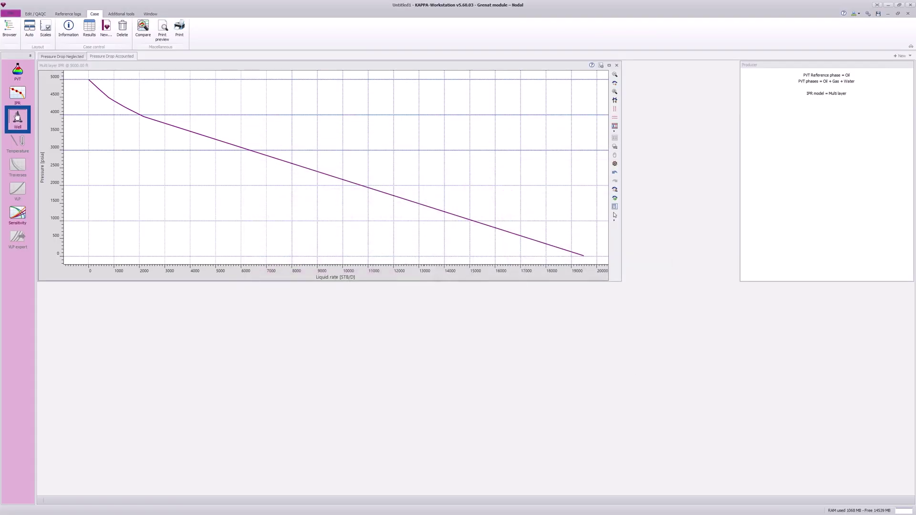
- In the well description, set the casing's stop depth to 5200 ft and its inner diameter to 9.032 in
click(18, 117)
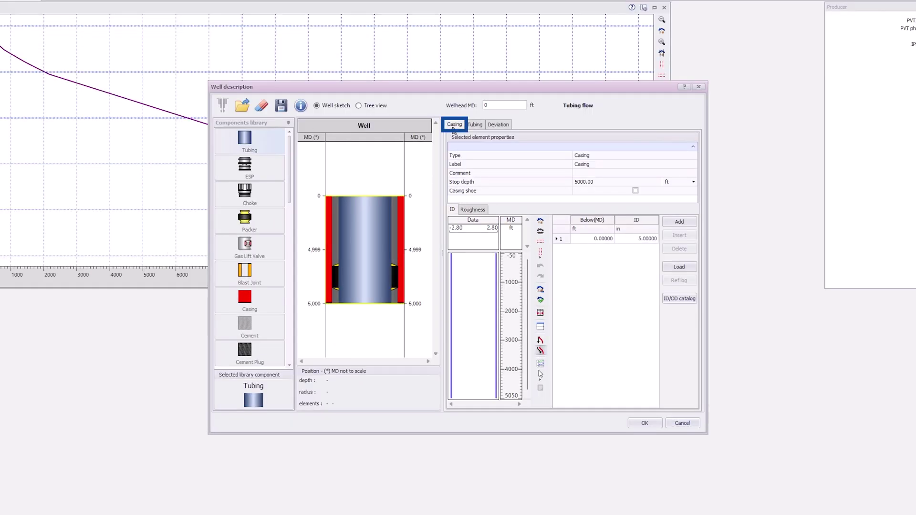
click(579, 182)
drag(600, 182, 579, 182)
text(2)
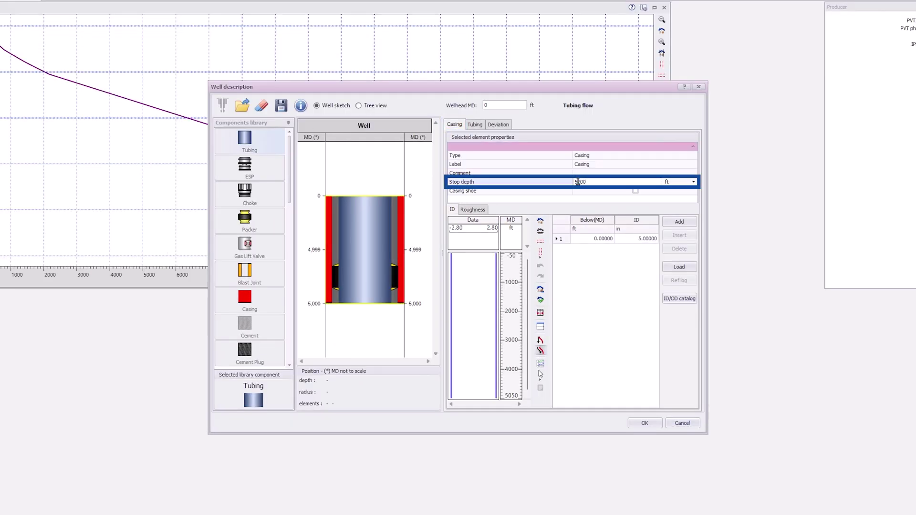
click(639, 239)
click(659, 238)
text(9.032)
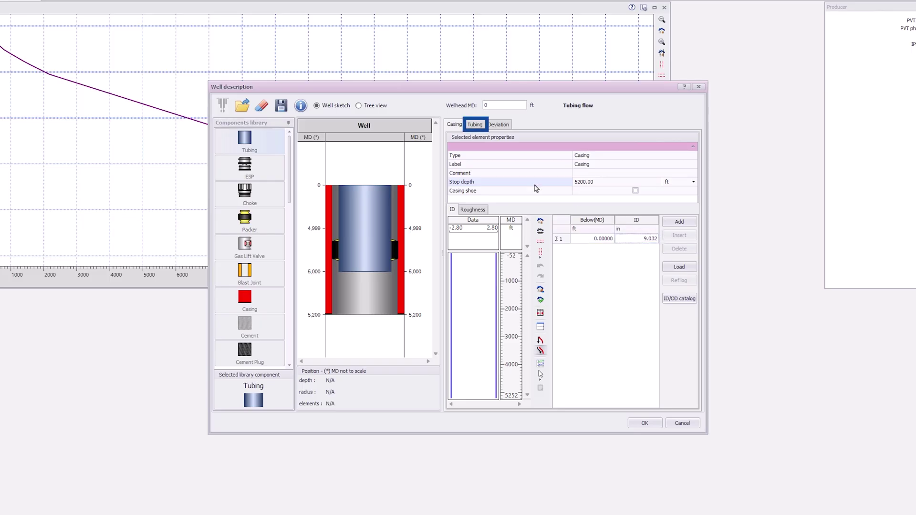
- Give the tubing a stop depth of 5200 ft and an inner diameter of 3.6 in, and accept the well description
click(476, 124)
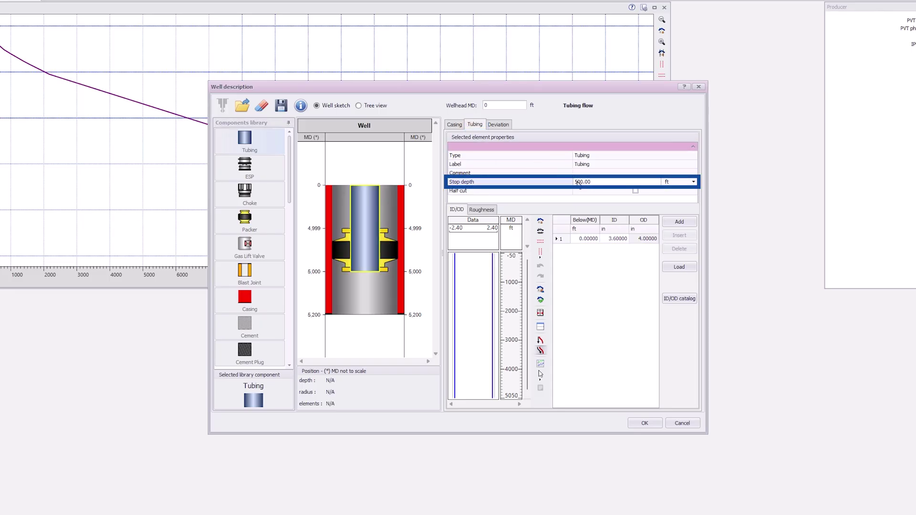
click(607, 258)
click(609, 240)
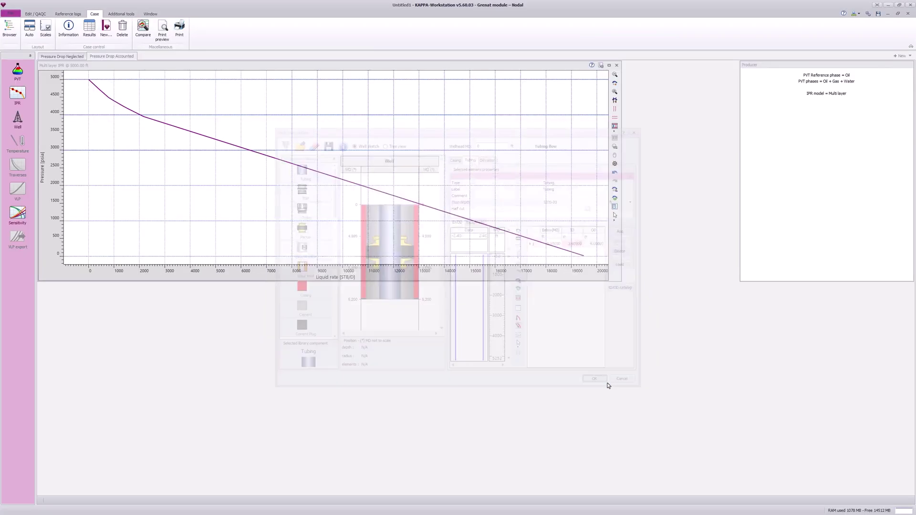
click(652, 424)
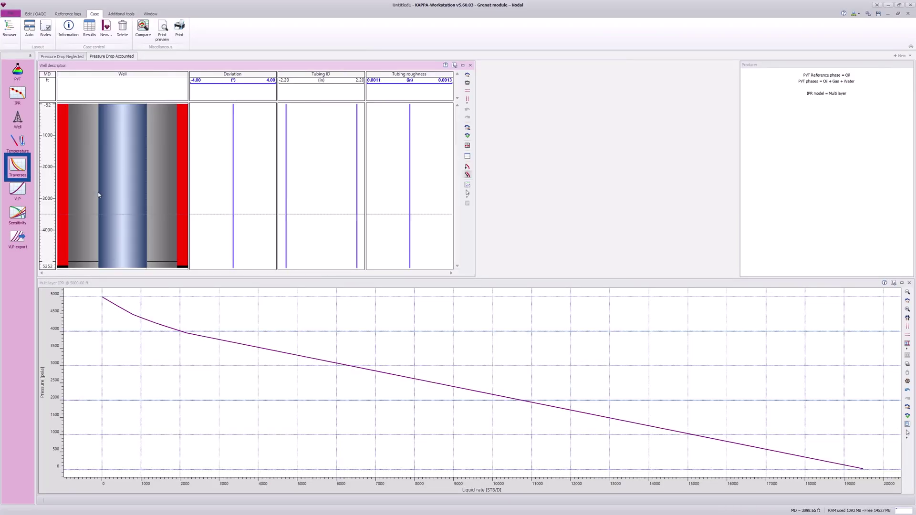
- Define a traverse with liquid rate 5000 STB/D, GOR 500 scf/stb, water cut 0.1 and wellhead pressure 1200 psia, using Hagedorn & Brown
click(19, 166)
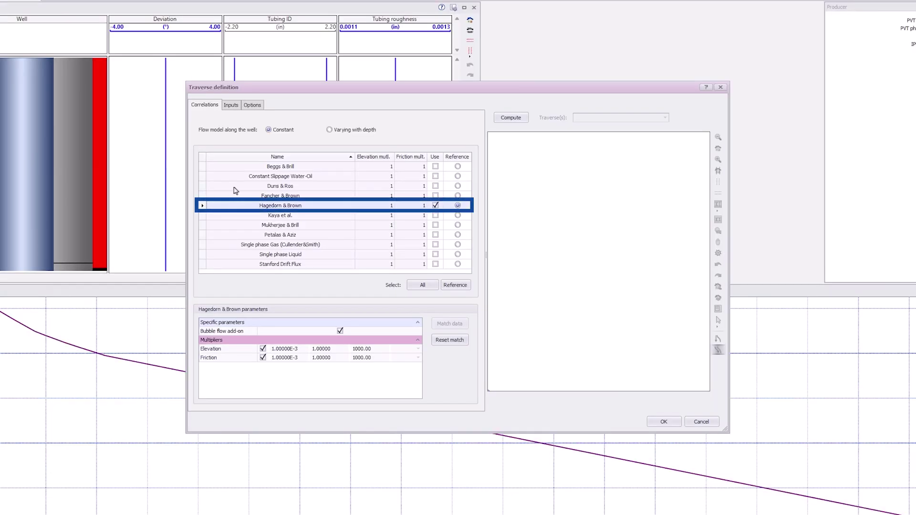
click(238, 105)
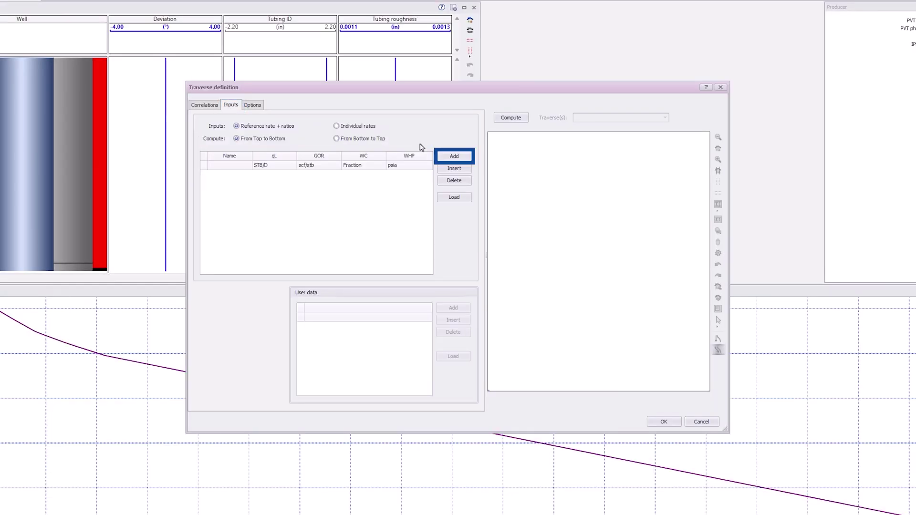
click(455, 156)
click(293, 175)
key(Tab)
text(500)
key(Tab)
text(0.1)
key(Tab)
text(1200)
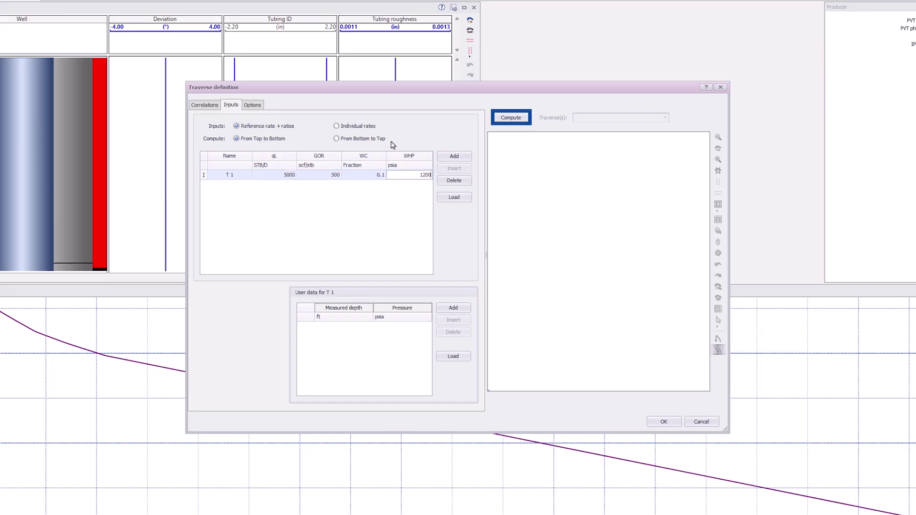
- Compute traverse T 1, show the legend on its preview plot, and accept the traverse definition
click(510, 118)
right_click(581, 149)
click(615, 157)
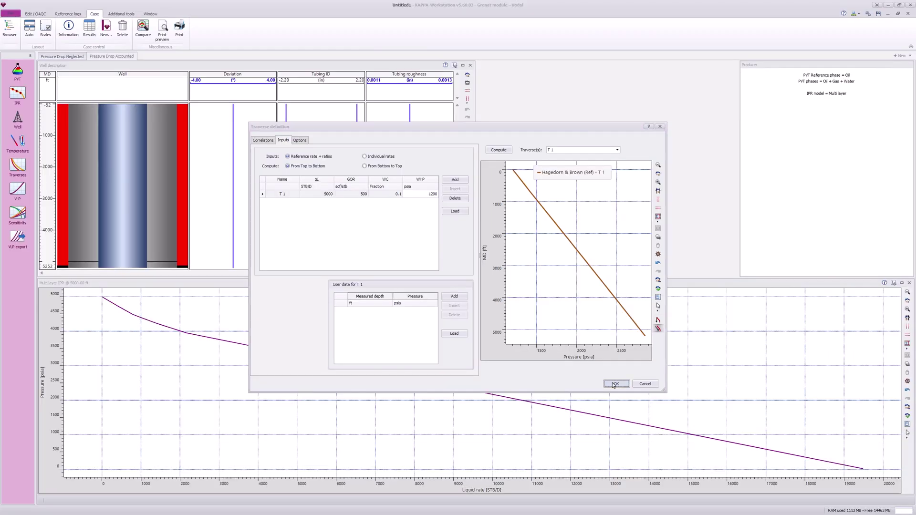
click(664, 422)
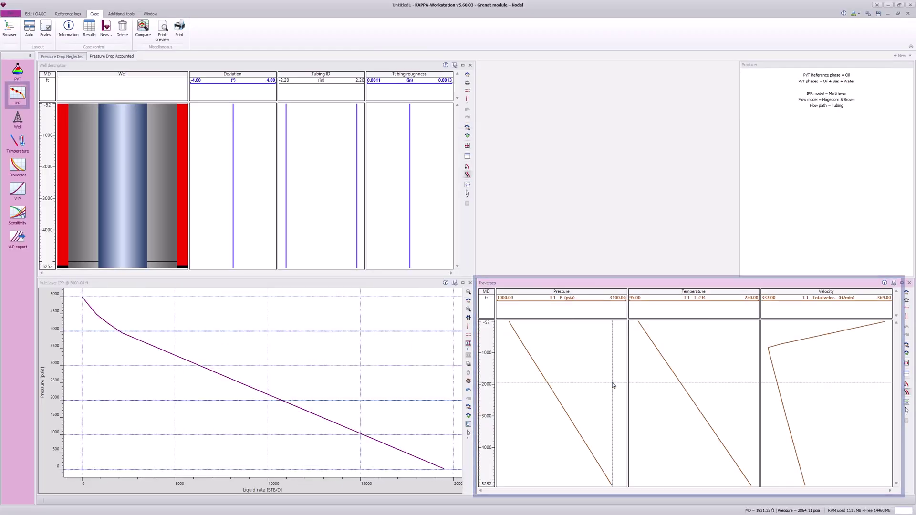
- Set the multi-layer IPR's pressure drop to Accounted, and show a legend on the rescaled preview plot, clear of the curves
click(17, 94)
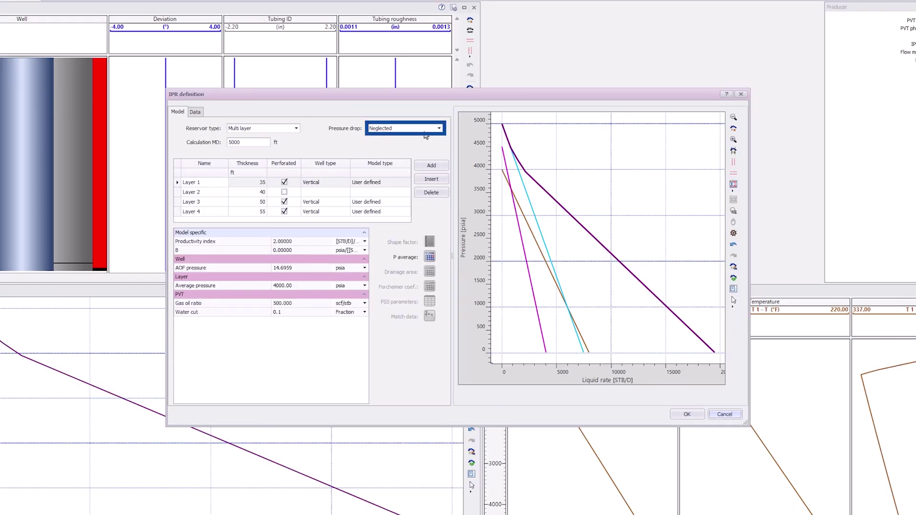
click(425, 132)
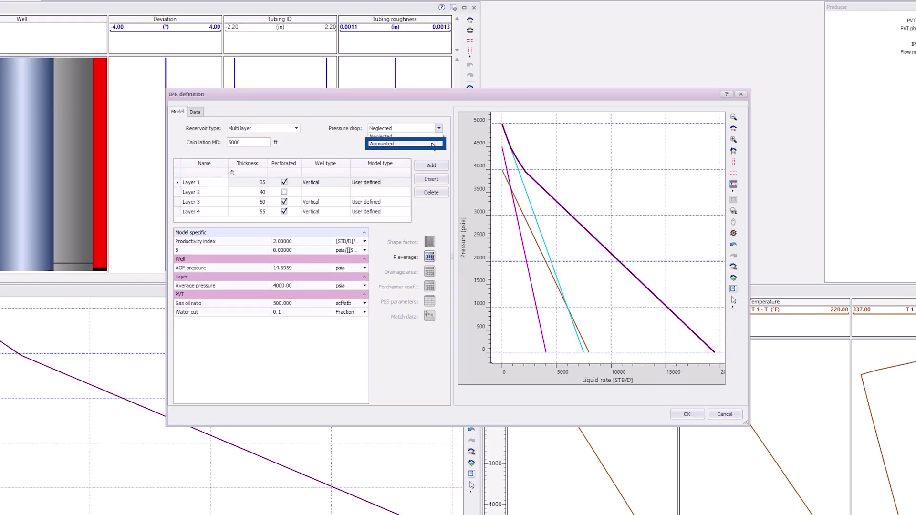
click(433, 145)
right_click(617, 158)
click(668, 163)
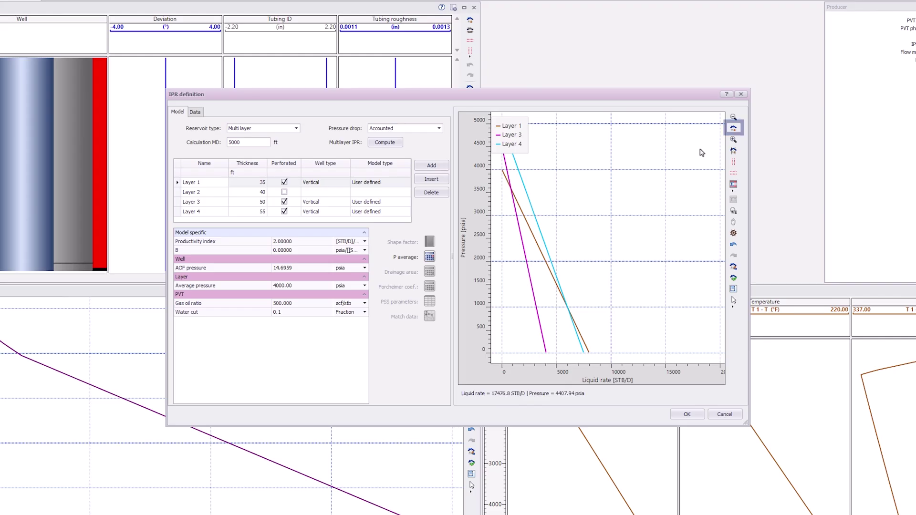
click(733, 128)
drag(524, 132, 619, 142)
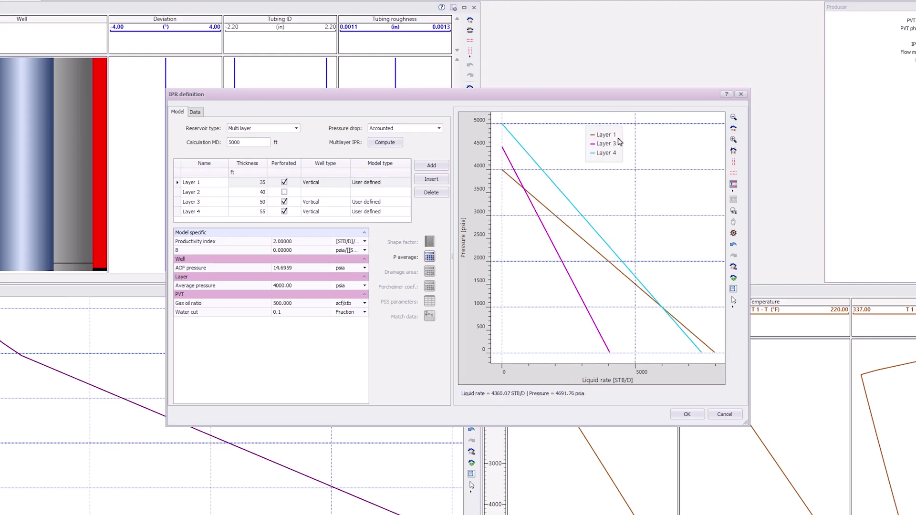
- Compute the multi-layer IPR with pressure drop, fit the preview plot to the curves, and accept the IPR definition
click(399, 145)
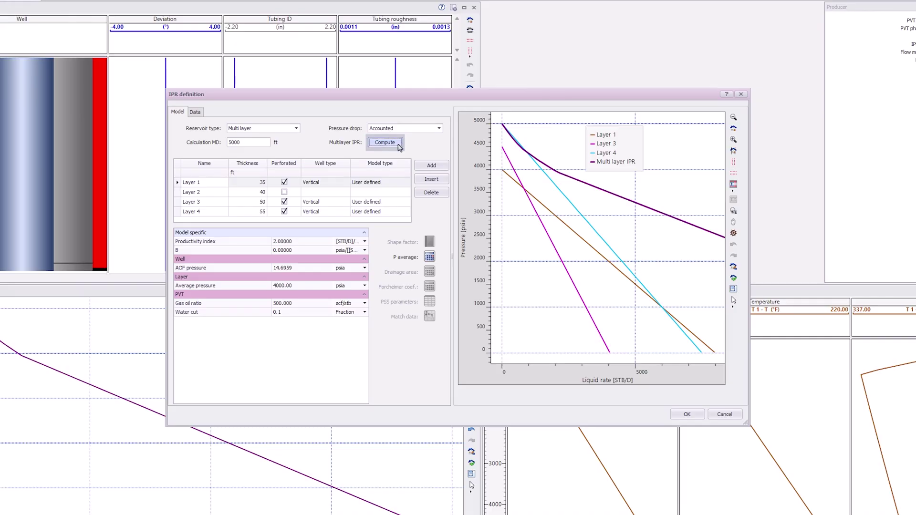
click(734, 128)
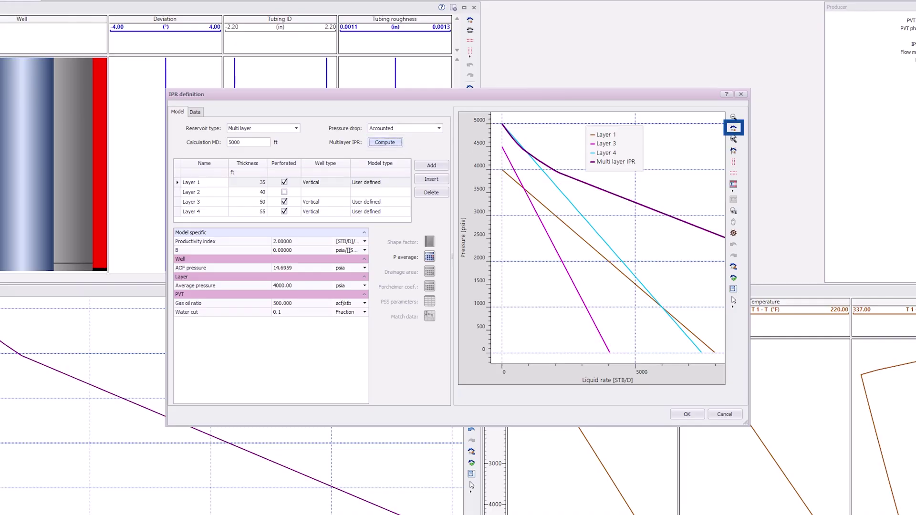
click(734, 136)
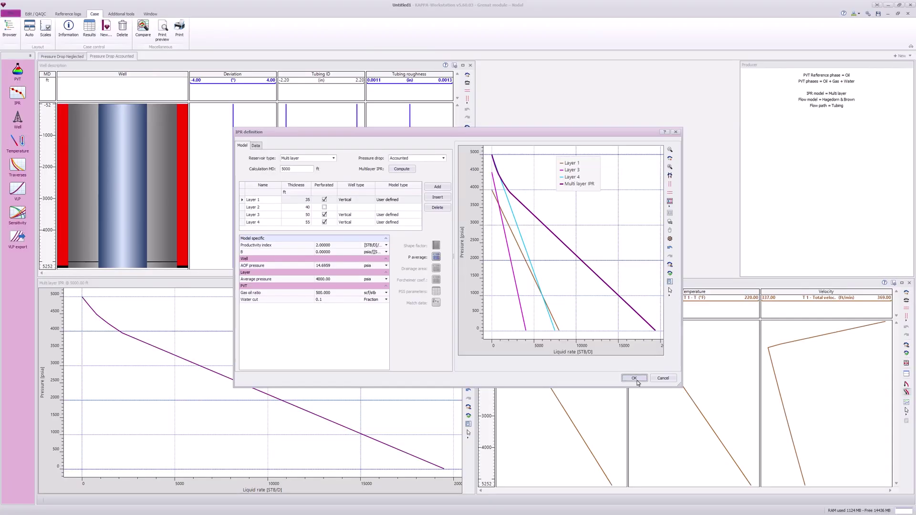
click(688, 414)
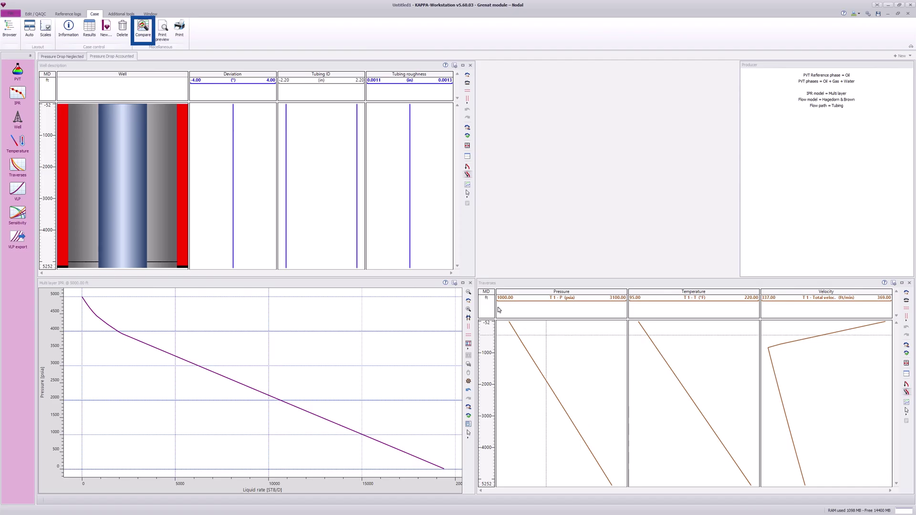
- Compare the models of the Pressure Drop Neglected and Pressure Drop Accounted cases on the current plots
click(142, 40)
click(69, 88)
drag(93, 64, 575, 96)
click(592, 230)
- Show a legend on the IPR plot, examine the high-pressure part of the two curves up close, and close the comparison
right_click(334, 304)
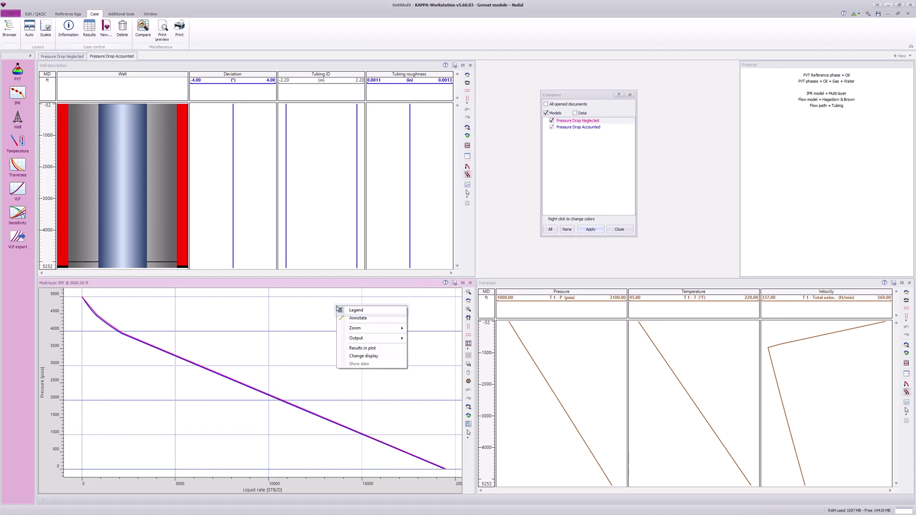
click(367, 311)
click(469, 309)
drag(74, 297, 206, 374)
drag(175, 309, 294, 322)
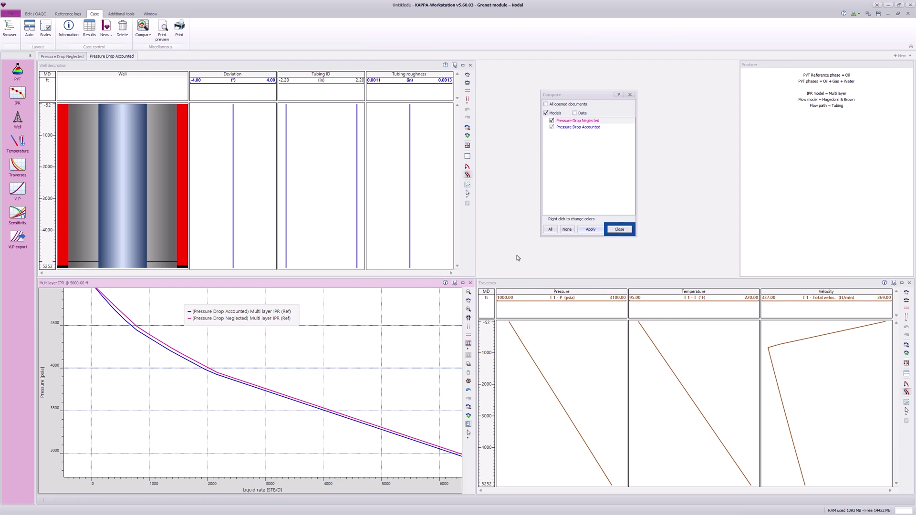
click(619, 230)
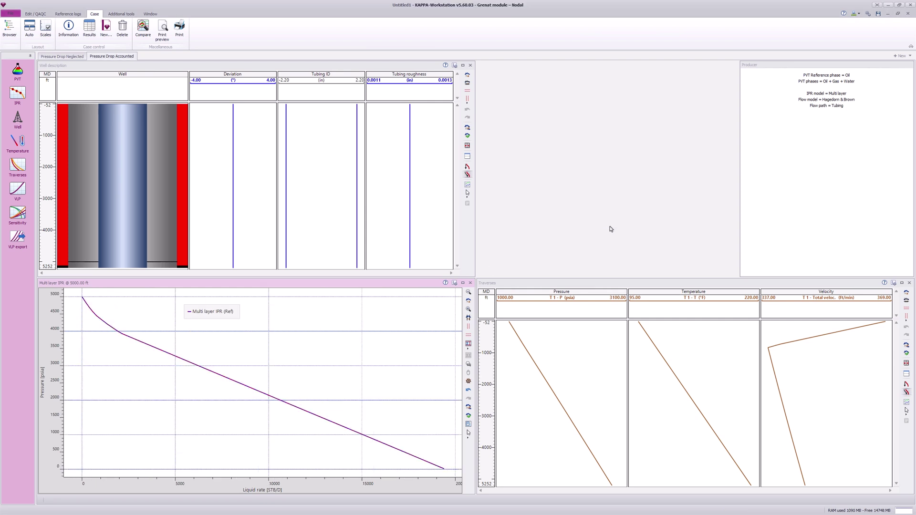
- Start a sensitivity including traverses, vary Tubing ID from 1 to 8.9 in, and edit its number of samples
click(18, 214)
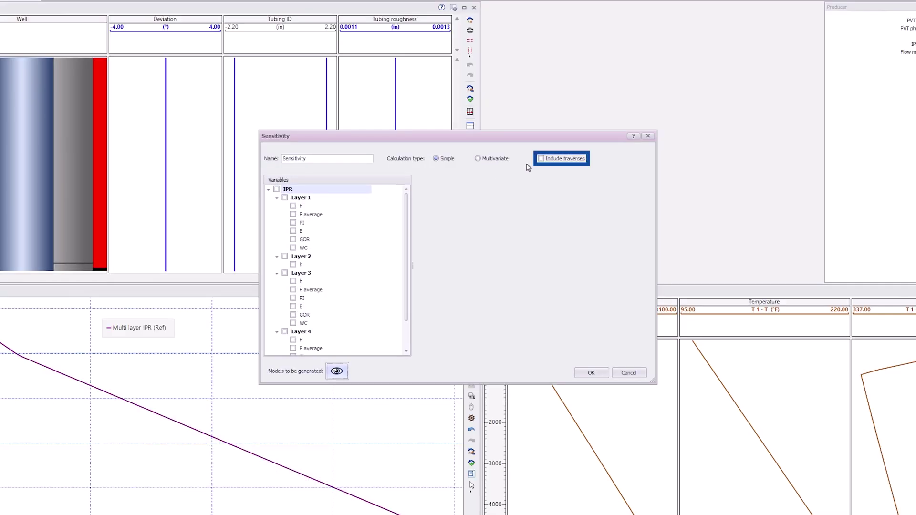
click(521, 181)
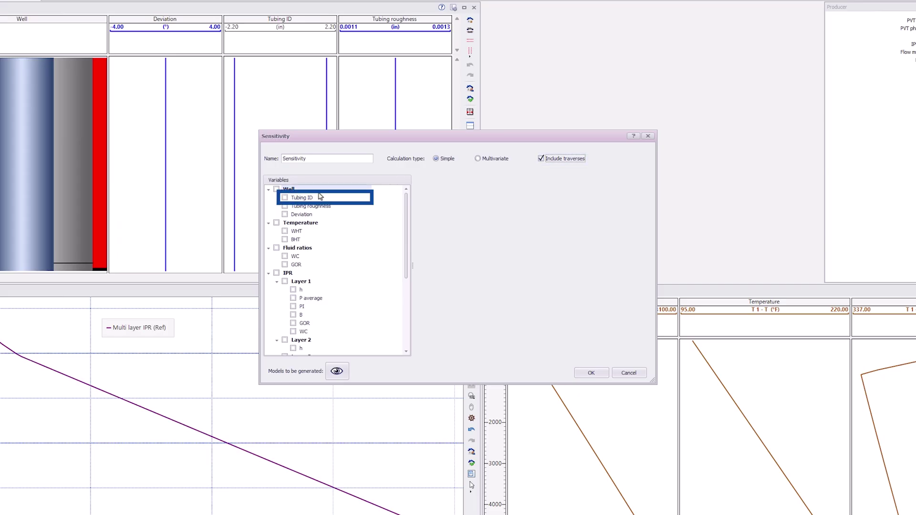
click(285, 198)
click(520, 254)
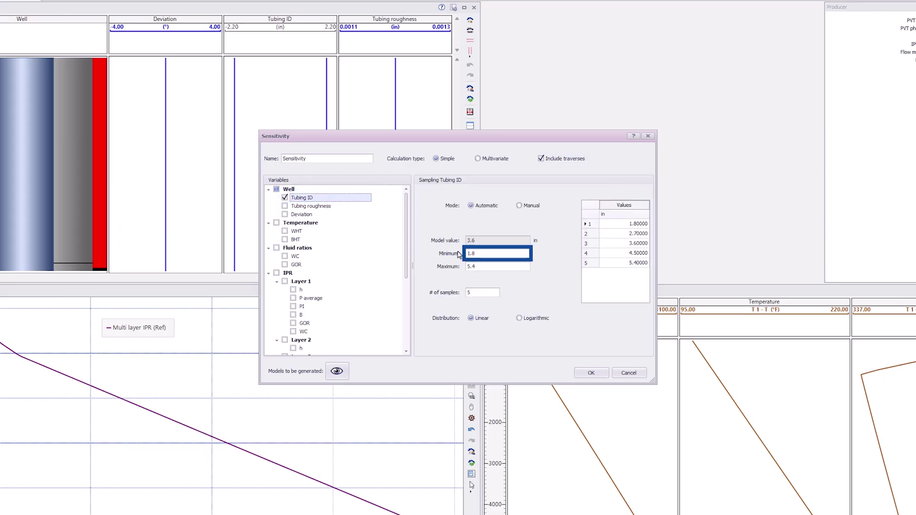
text(1)
click(520, 267)
text(8.9)
click(469, 293)
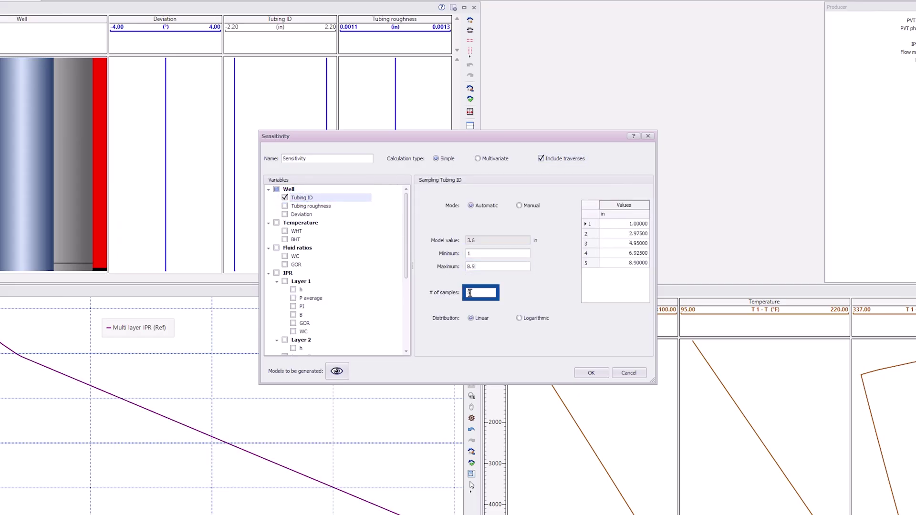
- Add Layer 1's thickness h as a sensitivity variable from 7 to 175 ft with 2 samples
click(300, 291)
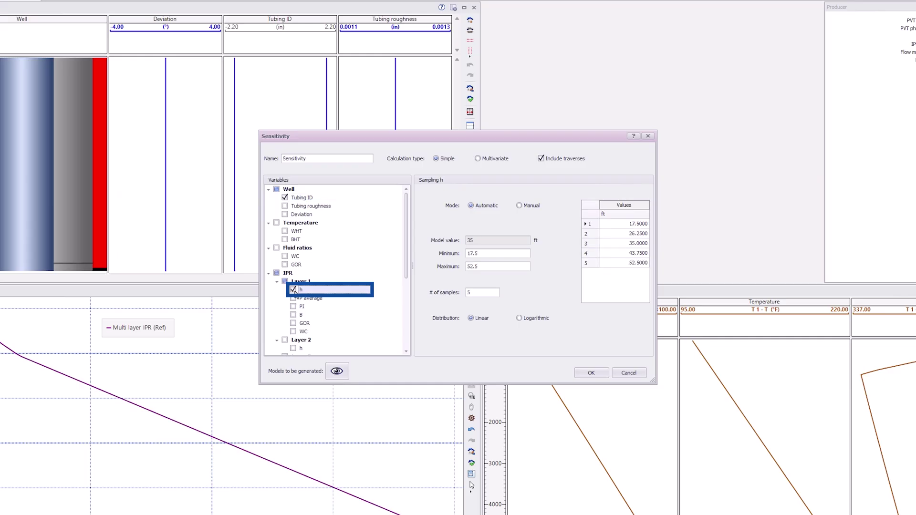
drag(487, 253, 462, 254)
text(7)
click(489, 266)
text(175)
key(Tab)
text(2)
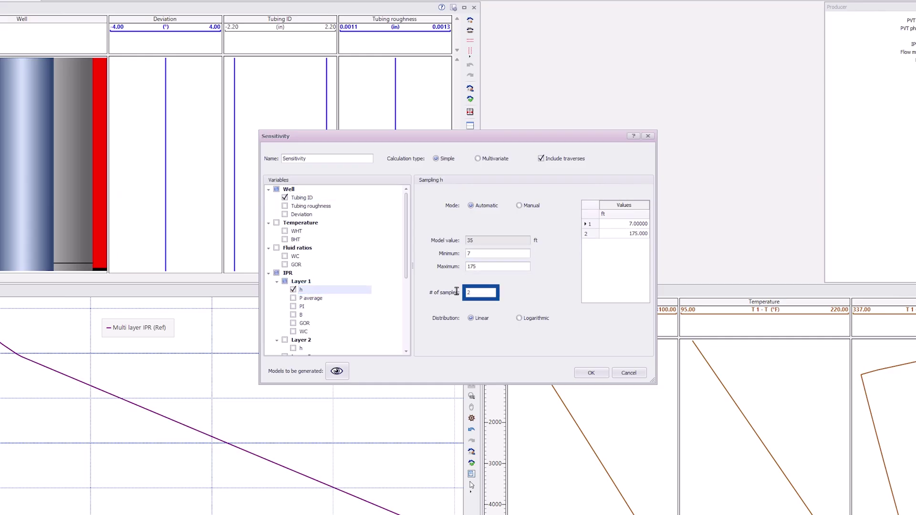
- Add Layer 2's thickness h as a sensitivity variable from 2 to 50 ft with 2 samples
click(294, 349)
click(483, 253)
text(2)
click(469, 267)
text(50)
key(Tab)
text(2)
- Add Layer 3's thickness h as a sensitivity variable from 10 to 250 ft with 2 samples
scroll(409, 277, down, 3)
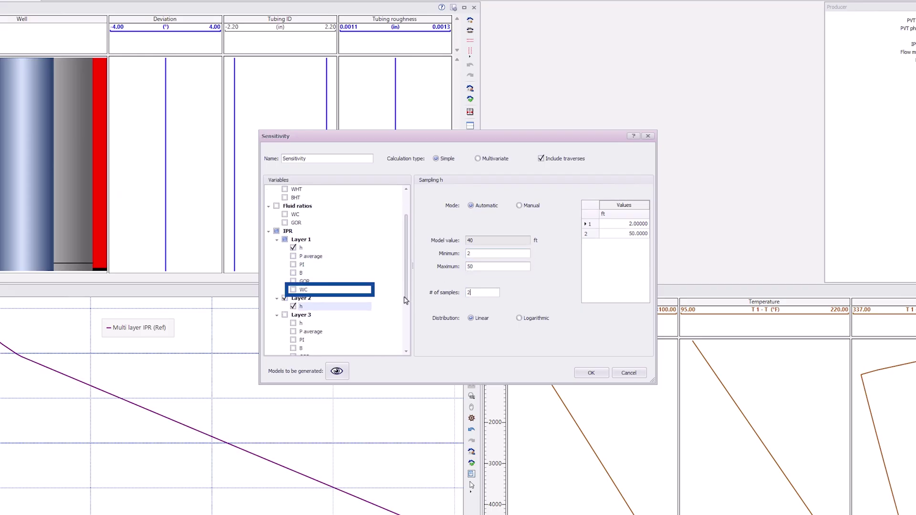
click(293, 290)
click(476, 254)
key(BackSpace)
key(BackSpace)
text(10)
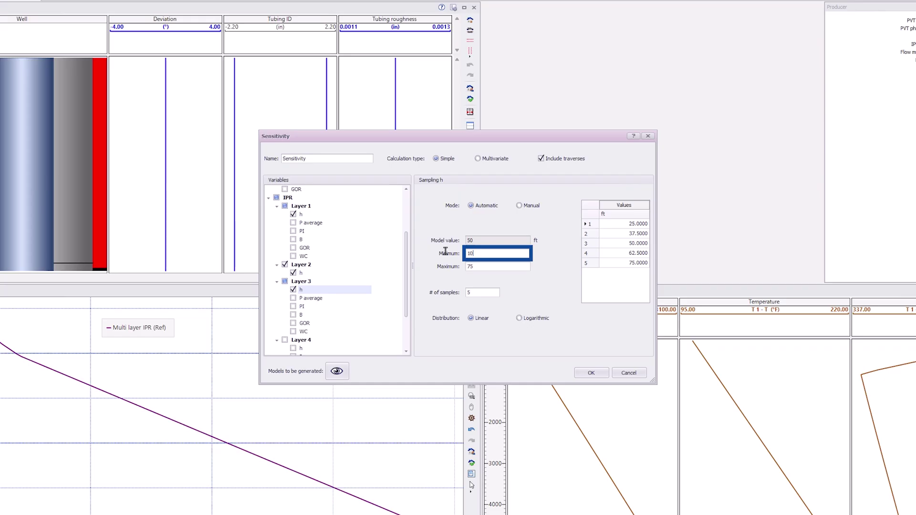
key(Tab)
text(250)
key(Tab)
text(2)
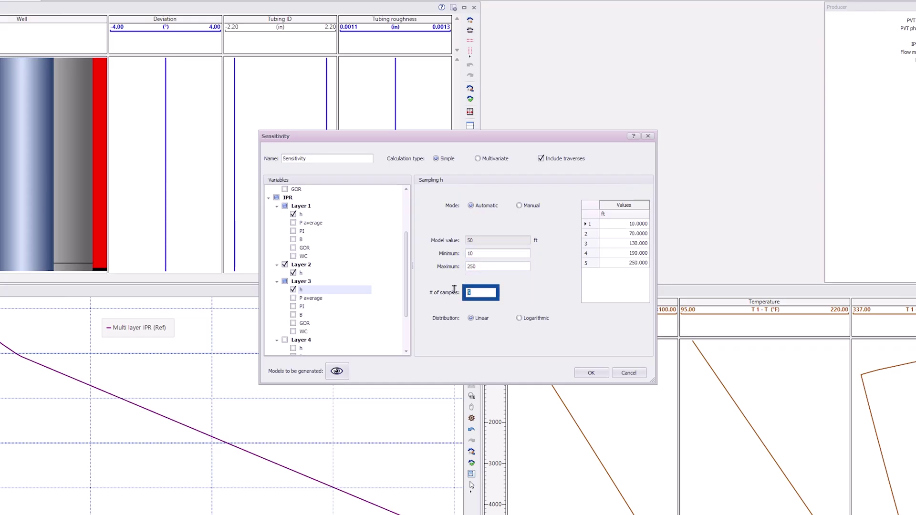
- Add Layer 4's thickness h as a sensitivity variable from 11 to 275 ft with 2 samples
click(294, 349)
click(294, 349)
drag(479, 253, 448, 266)
text(11275)
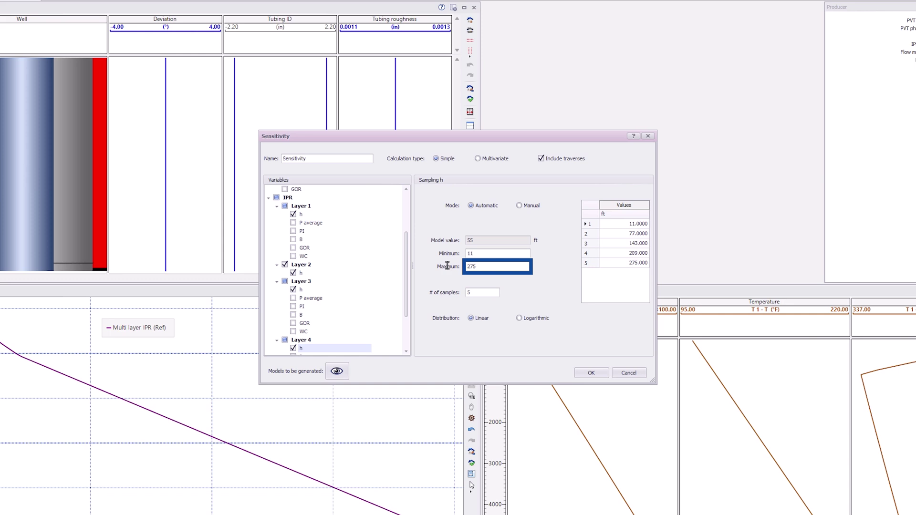
key(Tab)
text(2)
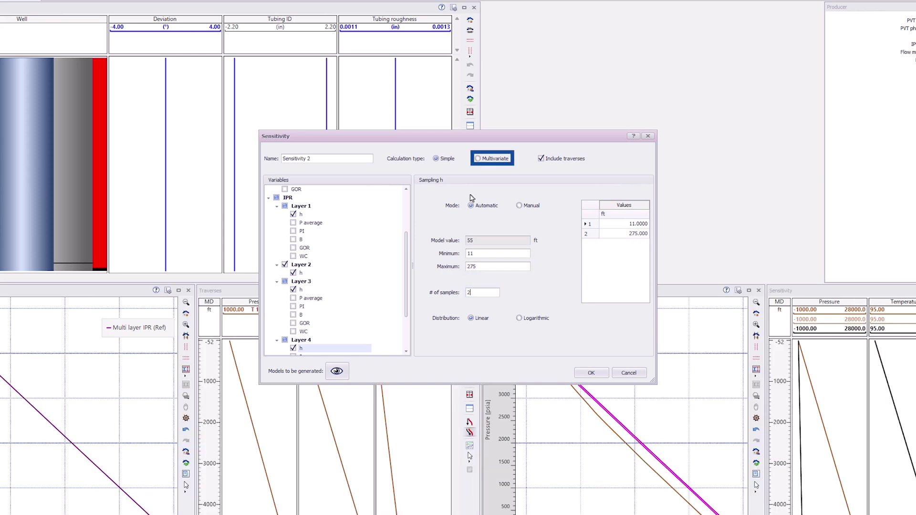
- Switch the Sensitivity 2 calculation type to Multivariate and generate its models
click(477, 159)
key(Tab)
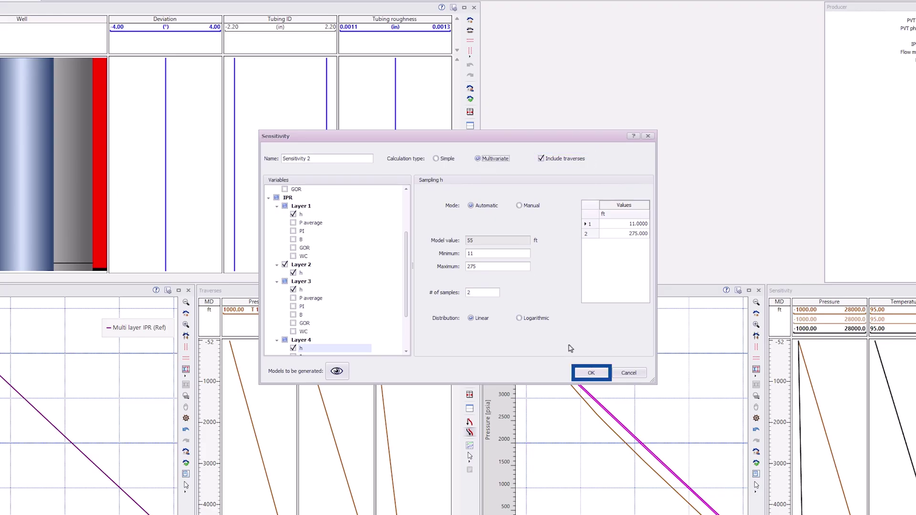
click(592, 372)
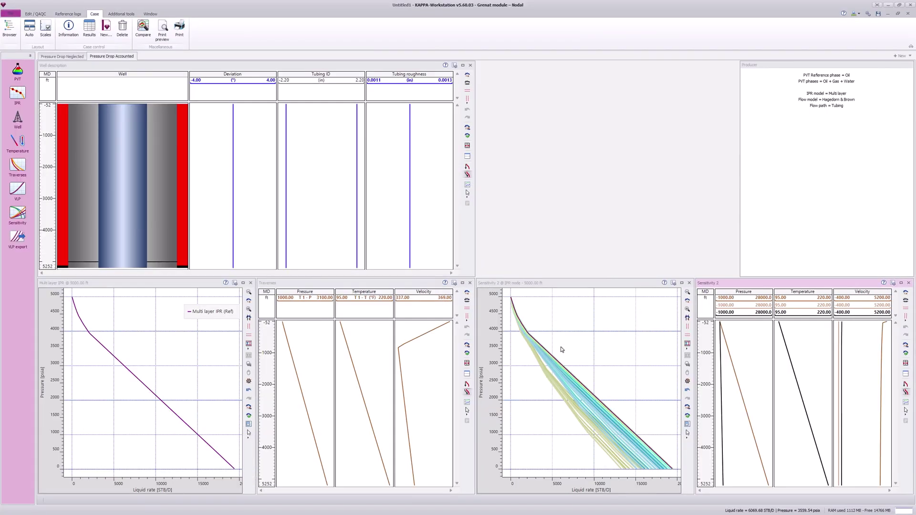
- Maximize the Sensitivity 2 IPR plot and display the IPR results inside it
double_click(560, 285)
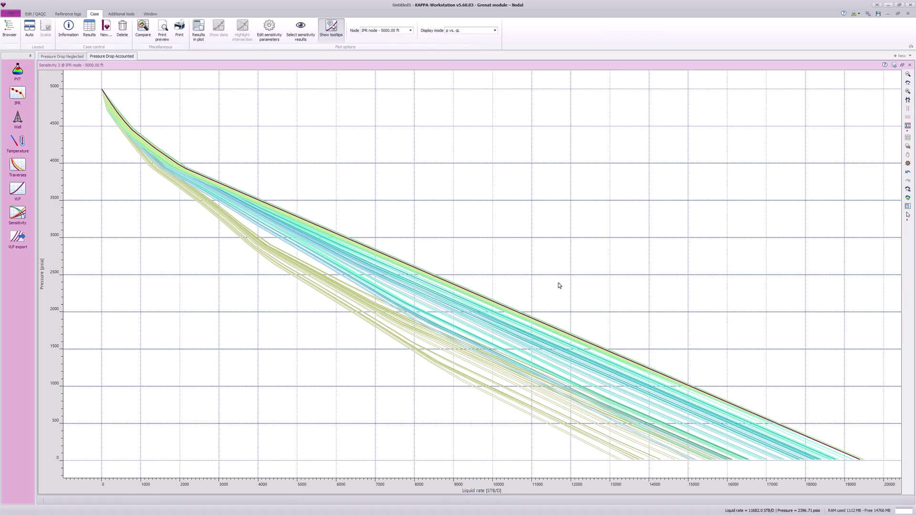
click(199, 38)
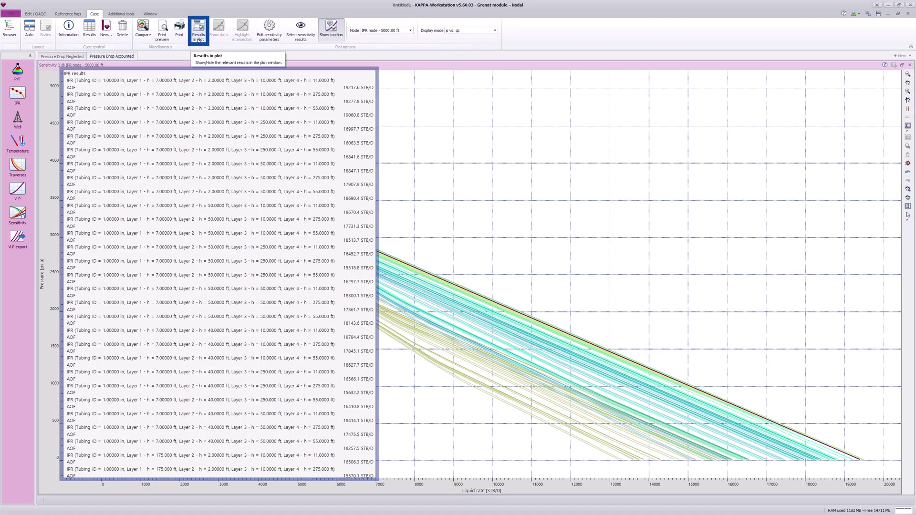
click(199, 38)
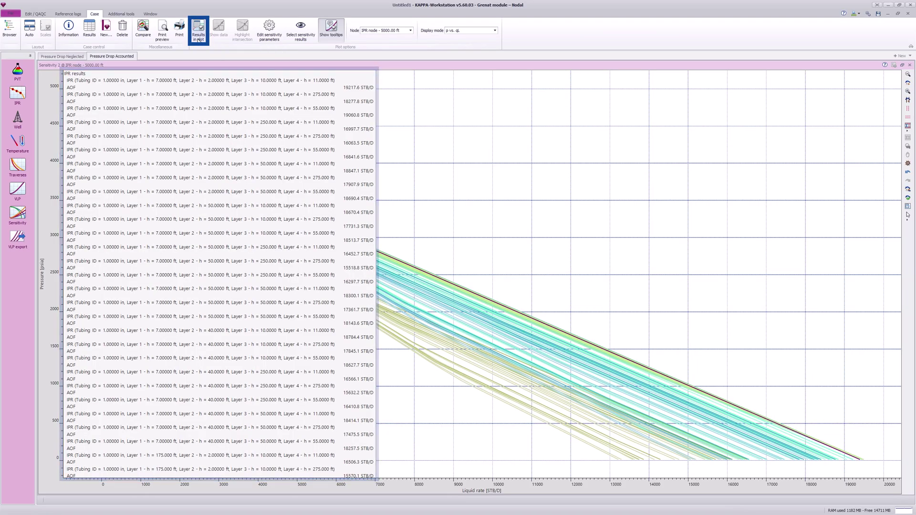
- Display only the Sensitivity 2 IPR results for tubing ID 1 and 8.9 in, each with Layer 1–4 thicknesses 7/2/10/11 ft and 175/50/250/275 ft
click(309, 45)
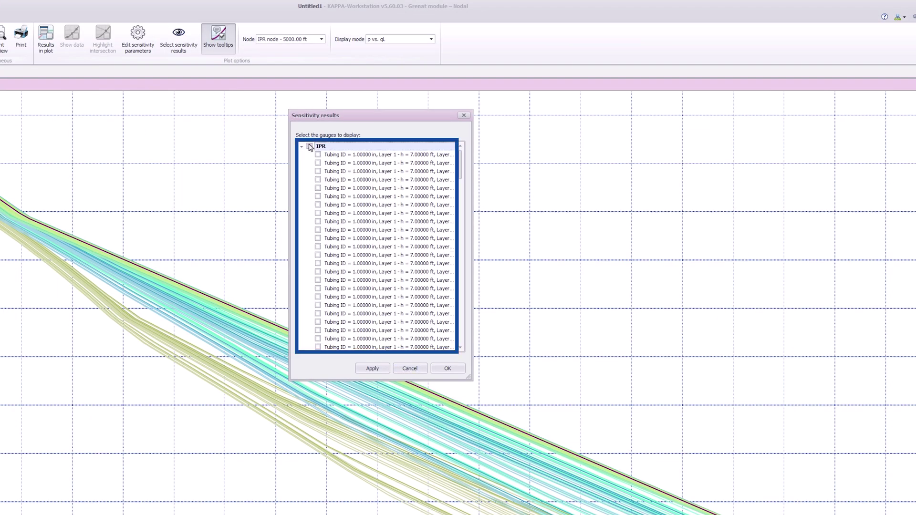
drag(469, 377, 660, 430)
click(318, 154)
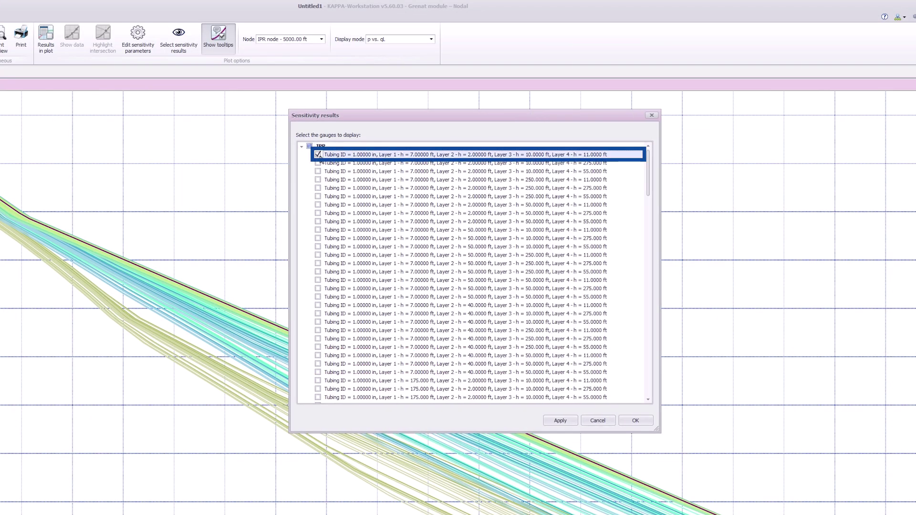
scroll(319, 158, down, 10)
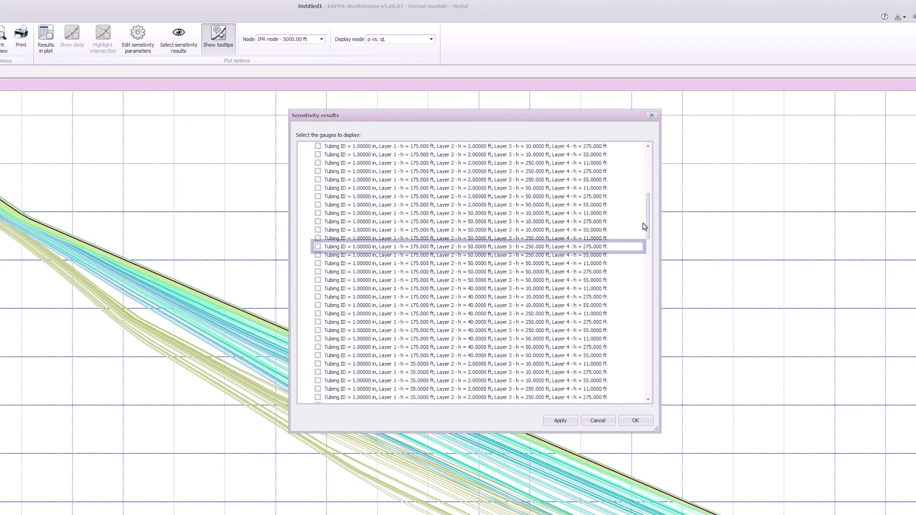
drag(649, 236, 657, 324)
click(318, 222)
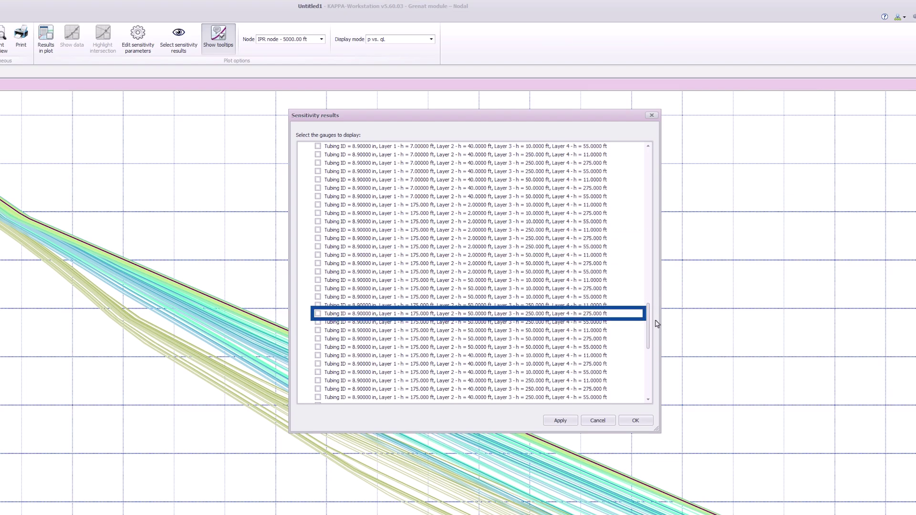
click(318, 315)
click(560, 420)
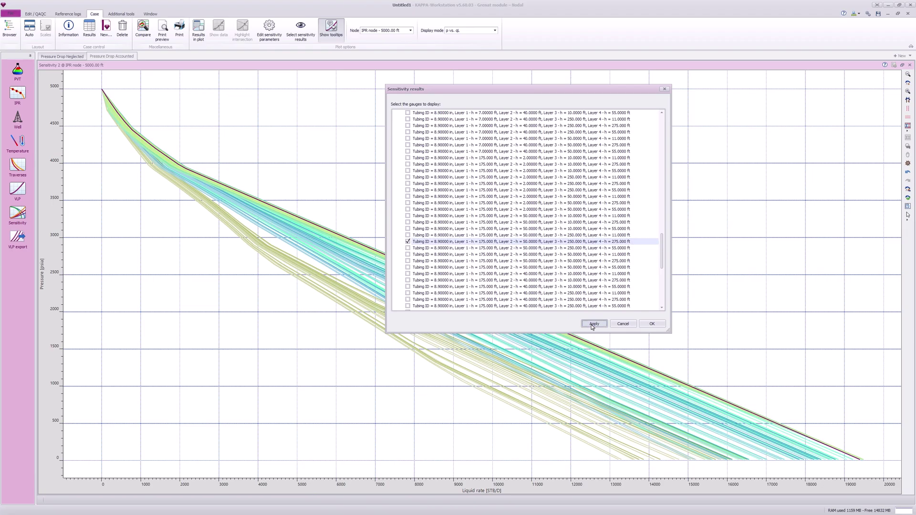
click(652, 324)
- Show the legend on the Sensitivity 2 IPR plot and restore the plot to its original size among the other plots
right_click(650, 311)
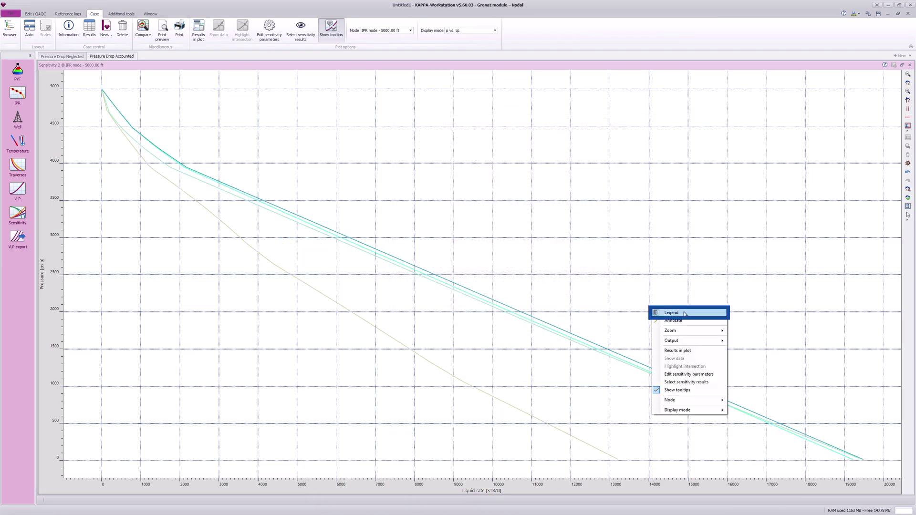
click(678, 313)
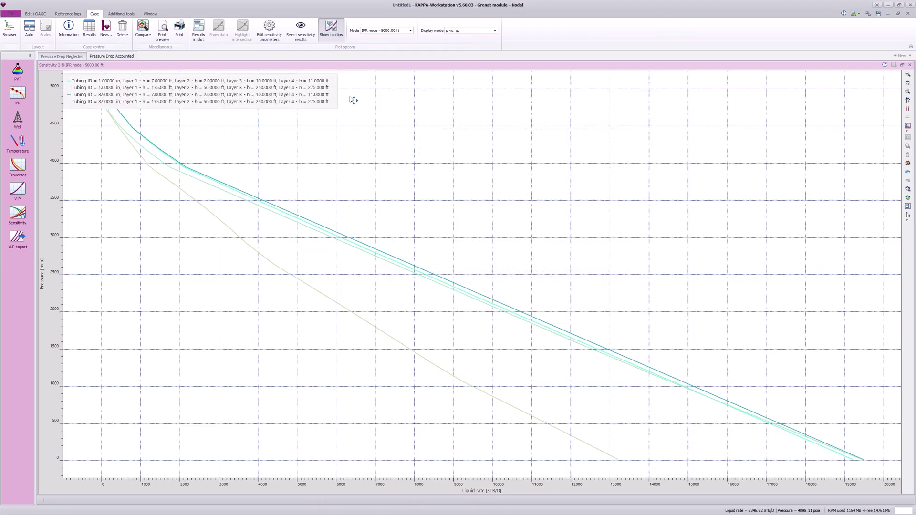
double_click(349, 66)
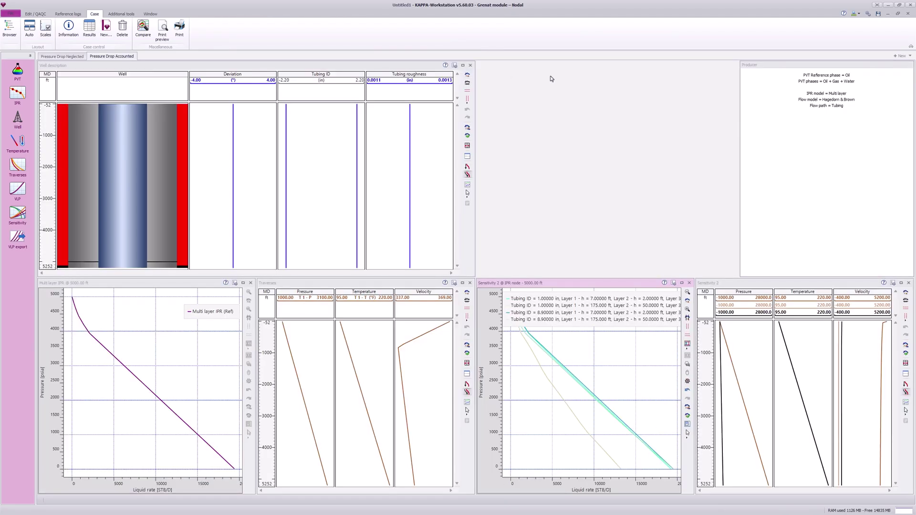